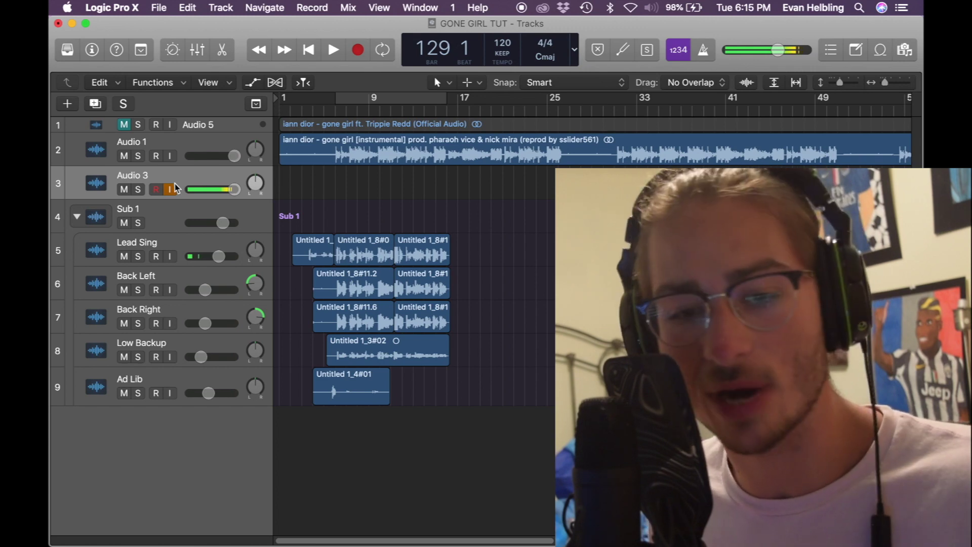
pyautogui.click(191, 248)
pyautogui.keyDown('shift'); pyautogui.click(188, 379); pyautogui.keyUp('shift')
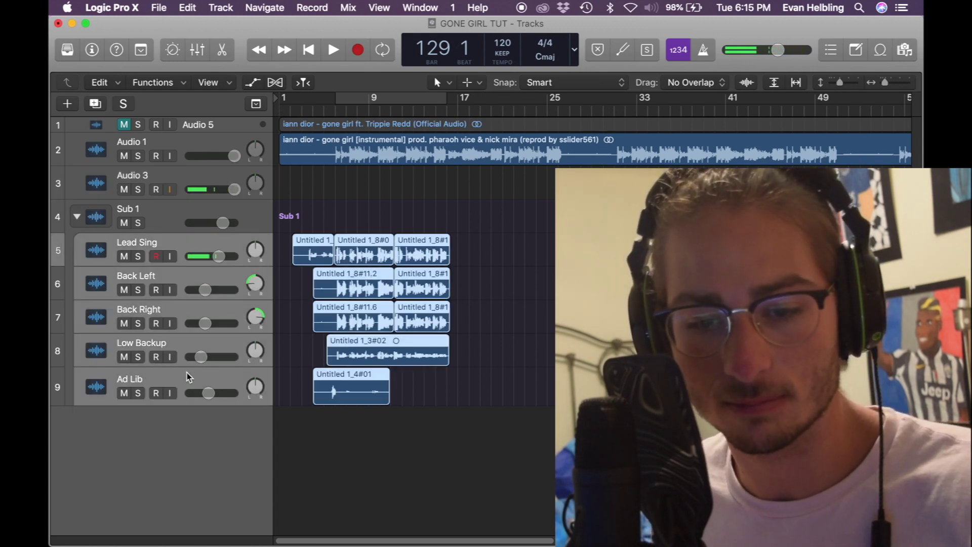
pyautogui.rightClick(189, 377)
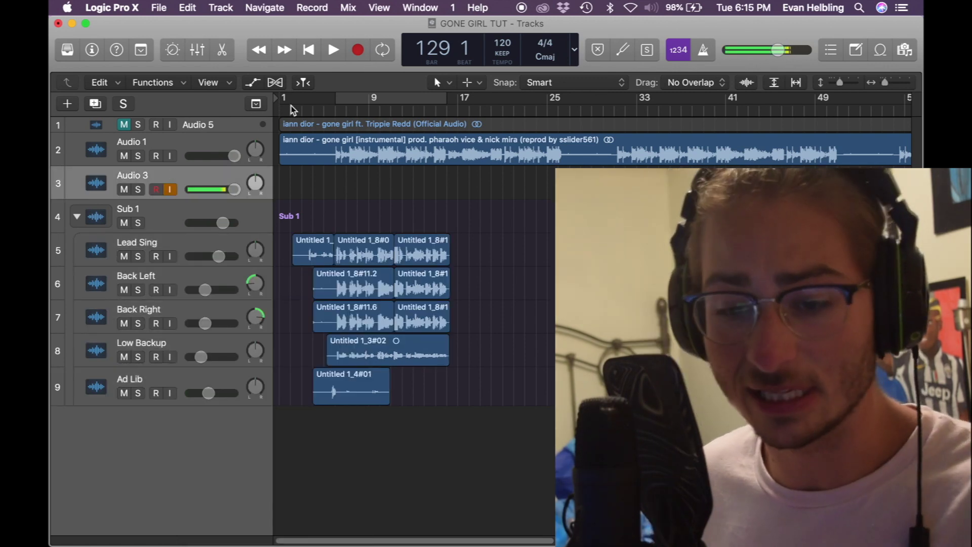
# Delete all the recorded vocal regions on the Lead Sing, Back Left, Back Right, Low Backup and Ad Lib tracks
pyautogui.moveTo(481, 399); pyautogui.dragTo(291, 233)
pyautogui.press('Delete')
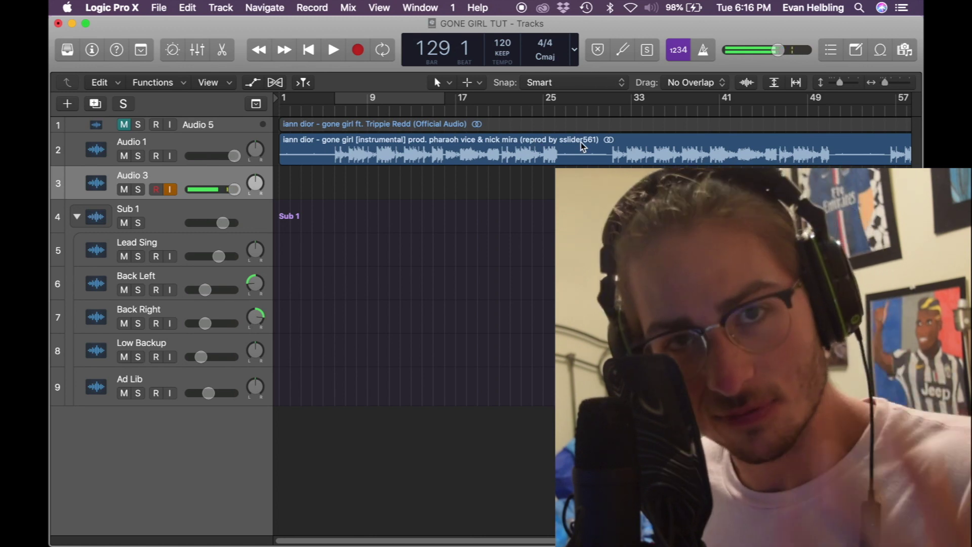
# Show the project notes containing the lyrics and place the playhead at the start of the song
pyautogui.click(318, 111)
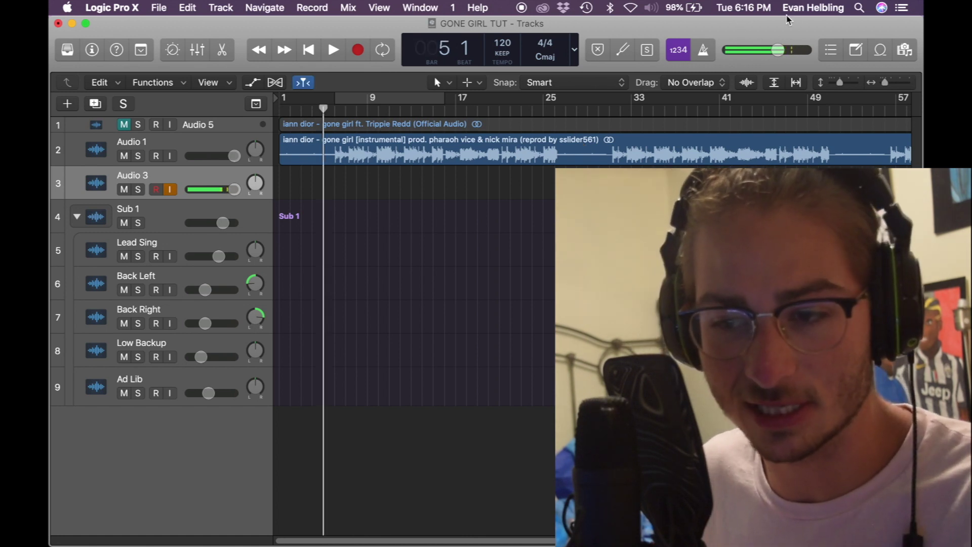
pyautogui.click(855, 51)
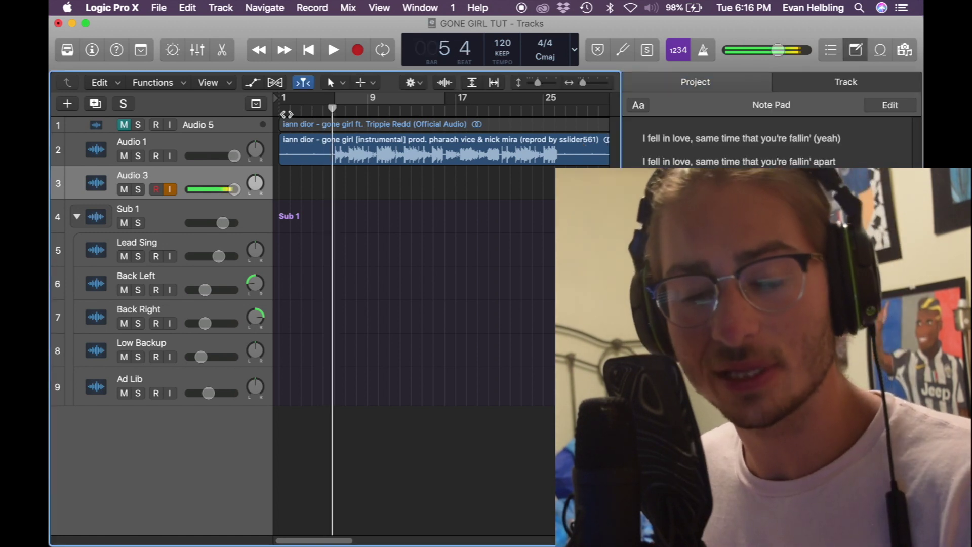
pyautogui.click(287, 114)
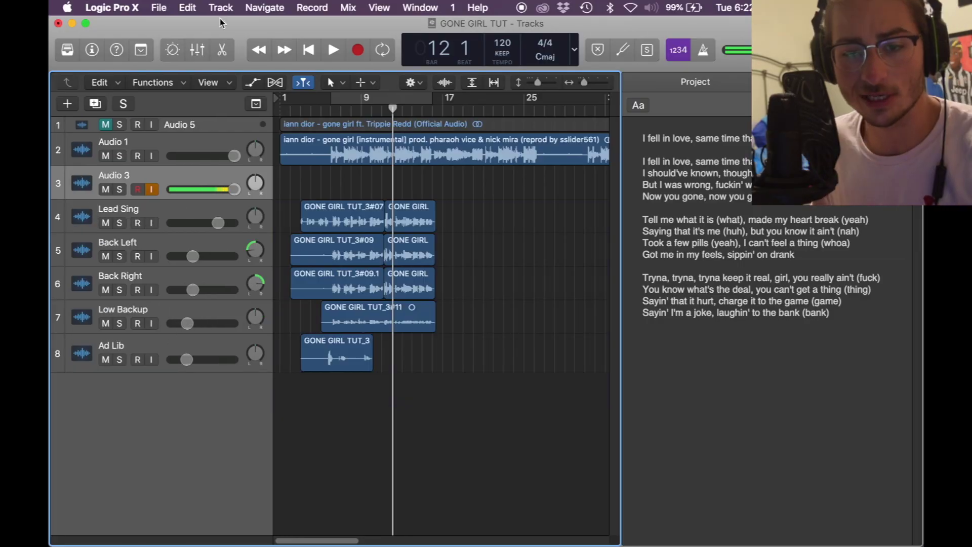
# Add a new audio track named Dry and show the mixer
pyautogui.click(222, 8)
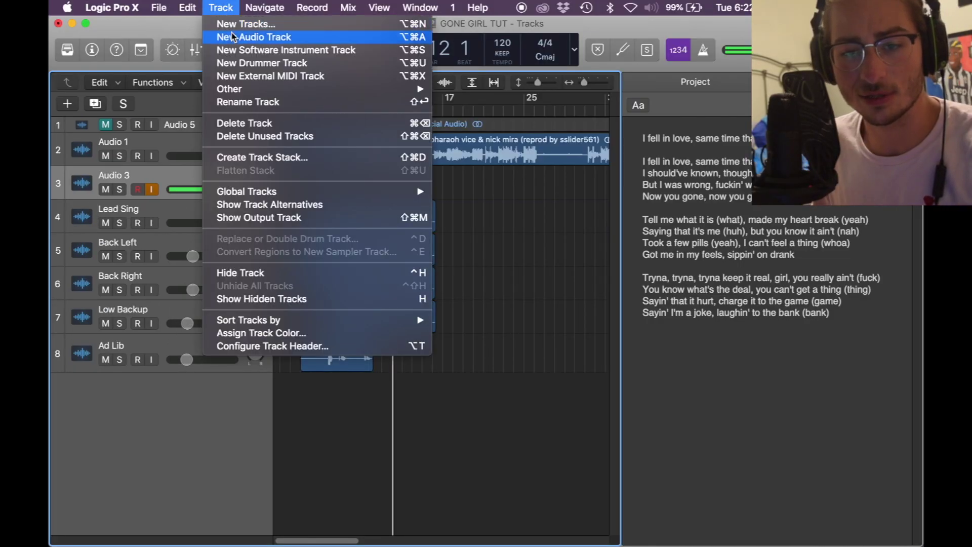
pyautogui.click(231, 37)
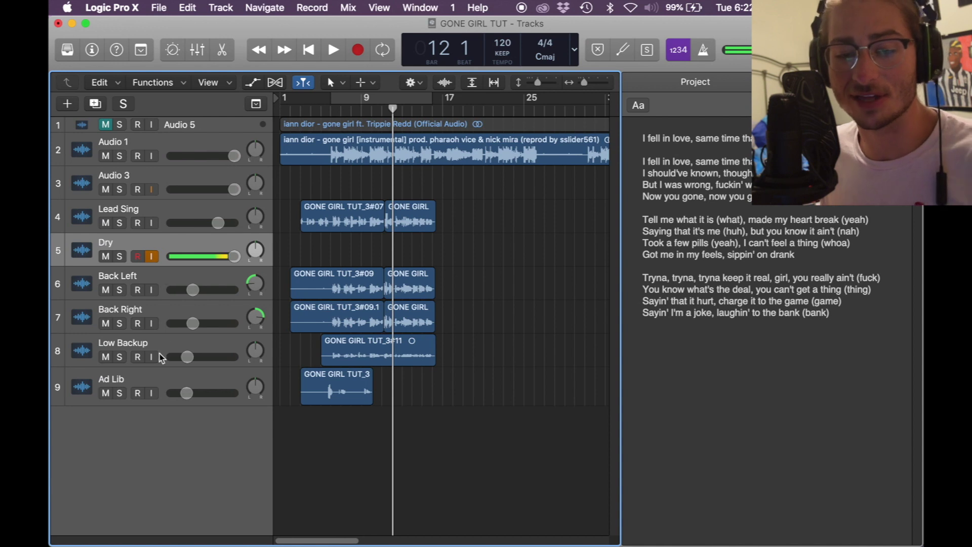
pyautogui.click(197, 50)
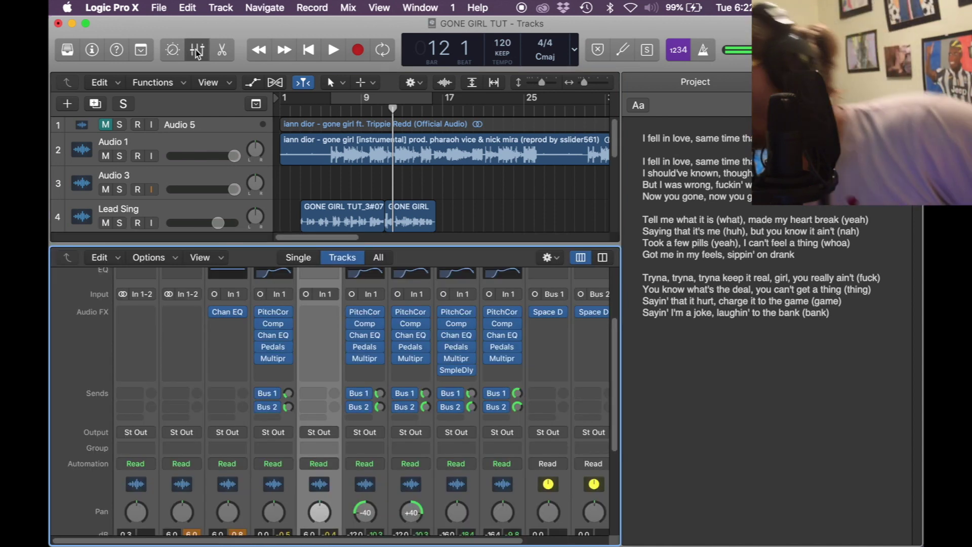
# Copy the mono Pitch Correction plug-in from Lead Sing to the Dry channel and review its scale and root note options
pyautogui.click(294, 311)
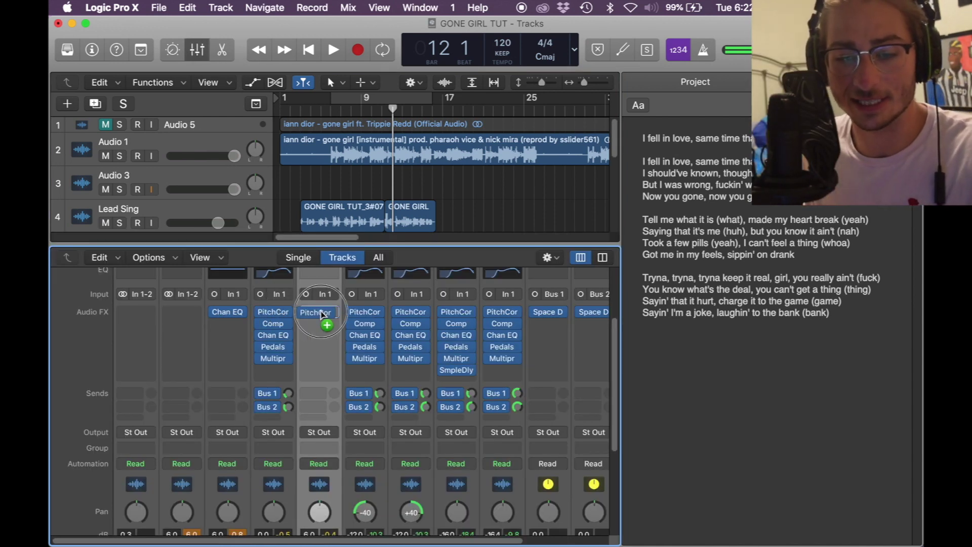
pyautogui.click(334, 312)
pyautogui.moveTo(385, 483)
pyautogui.moveTo(493, 482)
pyautogui.click(590, 483)
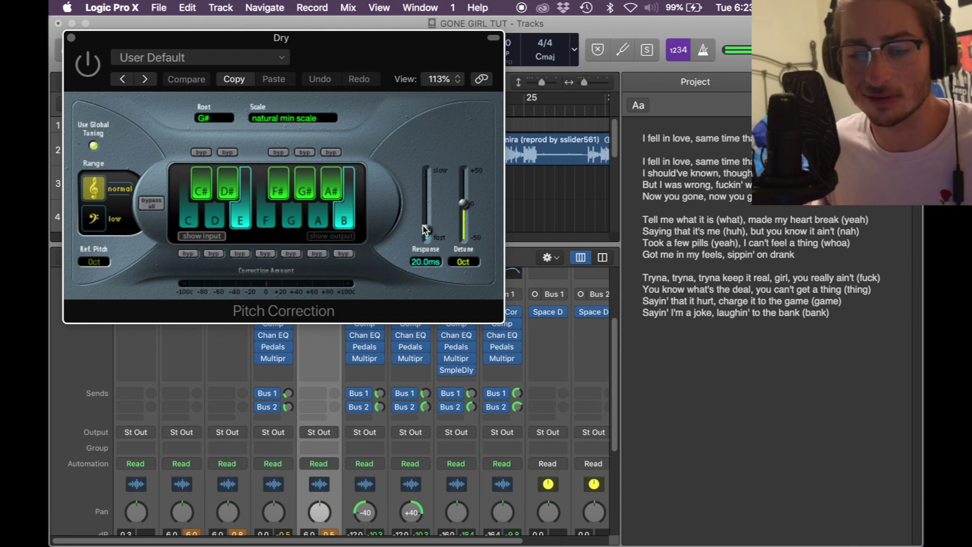
pyautogui.click(272, 119)
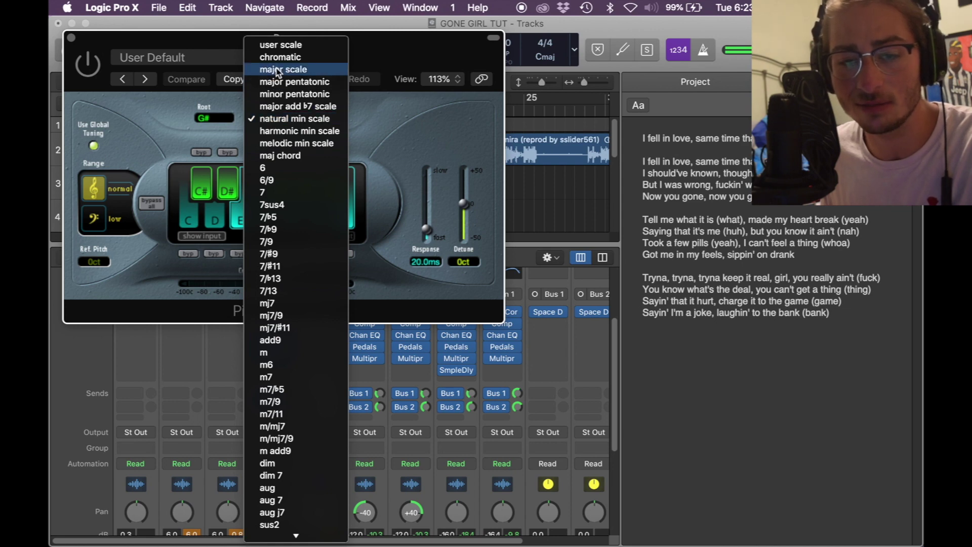
pyautogui.click(397, 141)
pyautogui.click(217, 120)
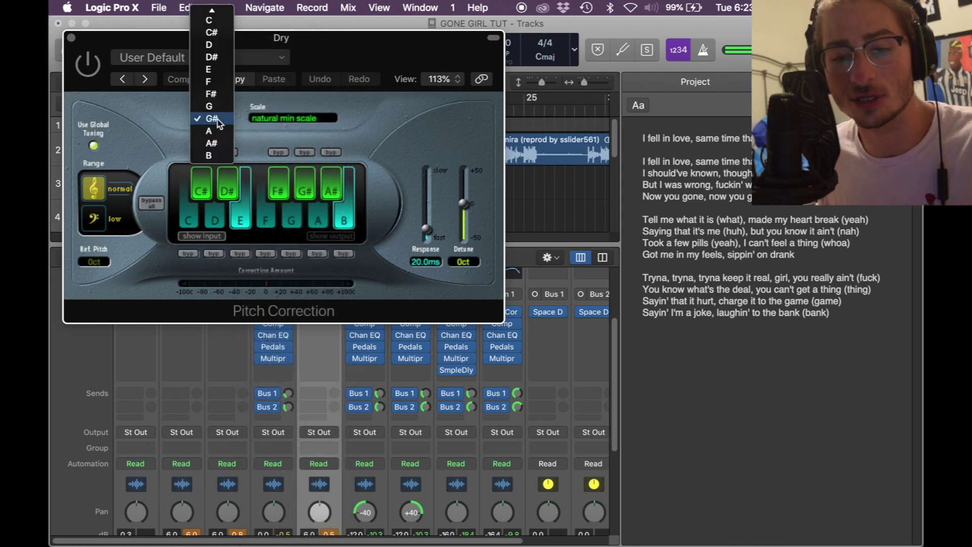
pyautogui.click(381, 120)
# Copy the Compressor plug-in from the Lead Sing channel into the Dry channel's second effect slot
pyautogui.moveTo(281, 327); pyautogui.dragTo(326, 327)
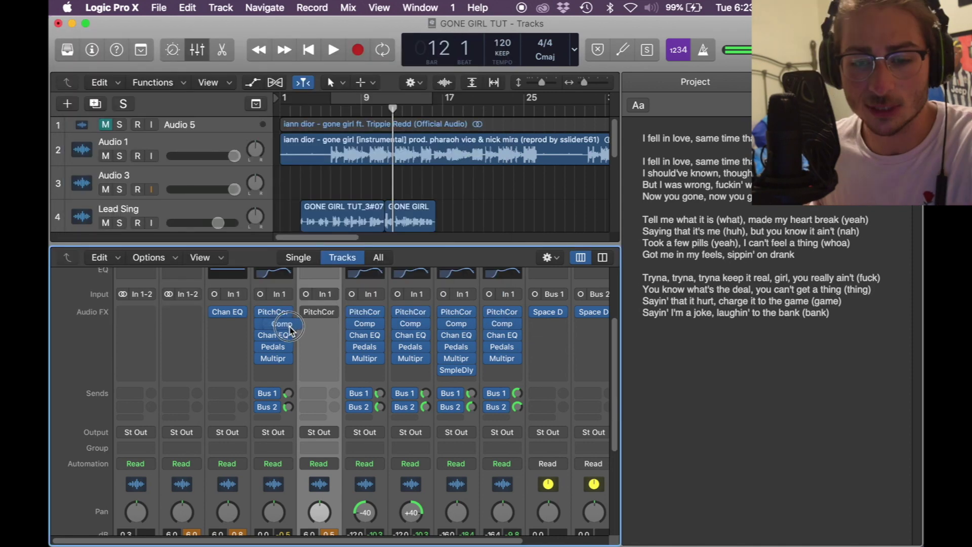
pyautogui.click(333, 325)
pyautogui.moveTo(372, 408)
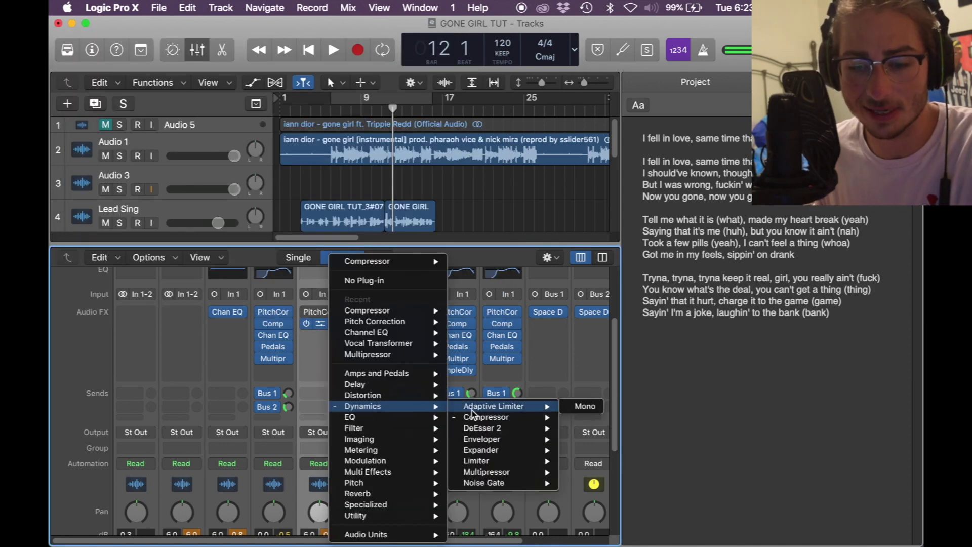
pyautogui.click(660, 421)
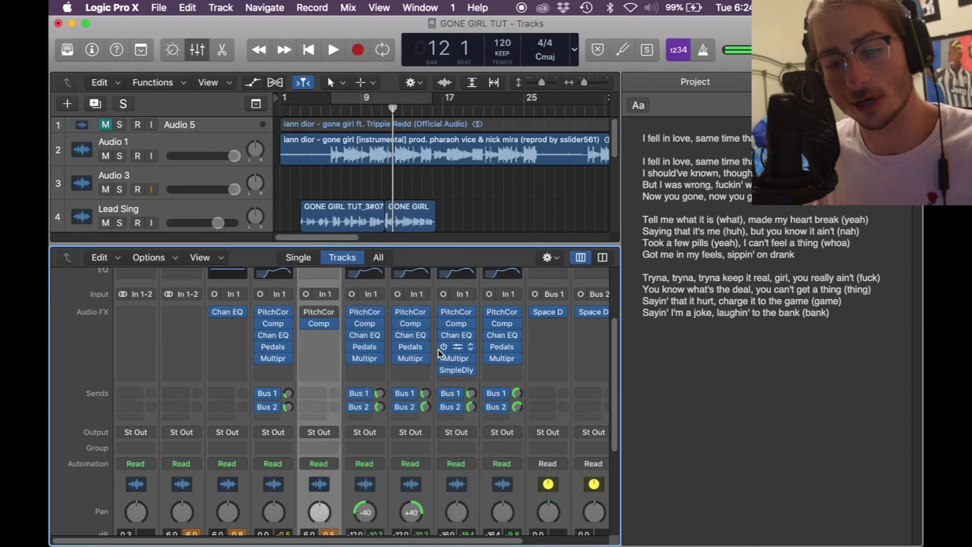
# Examine the Dry channel's Compressor settings, including threshold, ratio, make-up, knee, attack, release, distortion and output gain
pyautogui.click(320, 324)
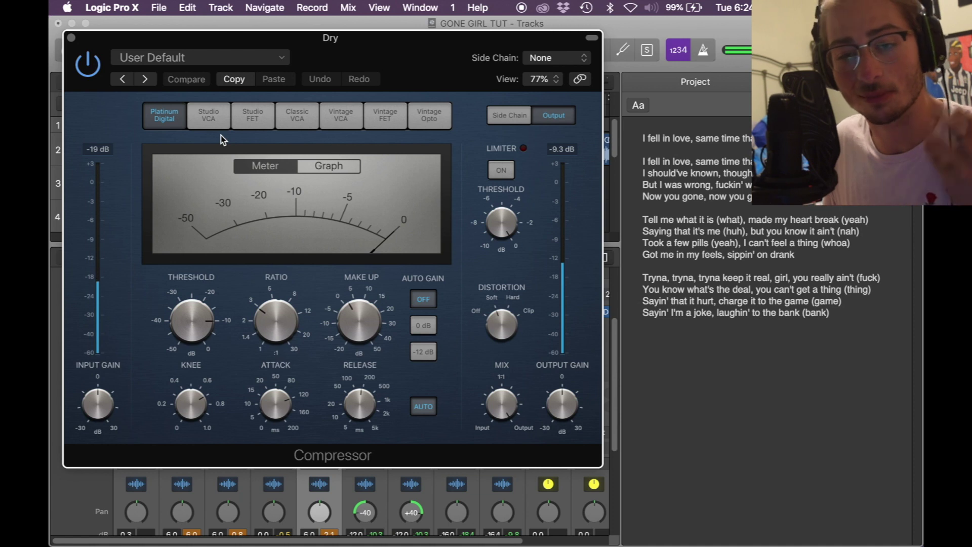
pyautogui.moveTo(184, 332)
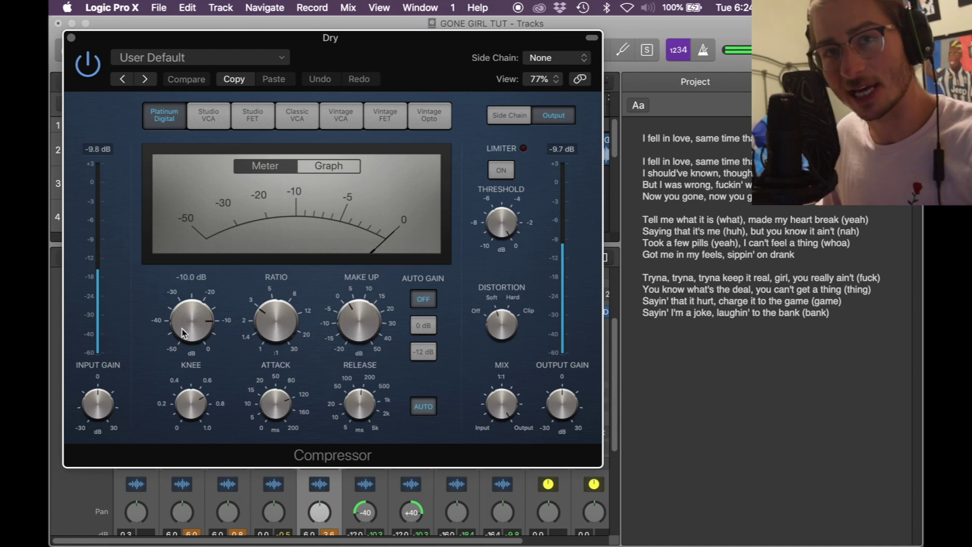
pyautogui.moveTo(278, 321)
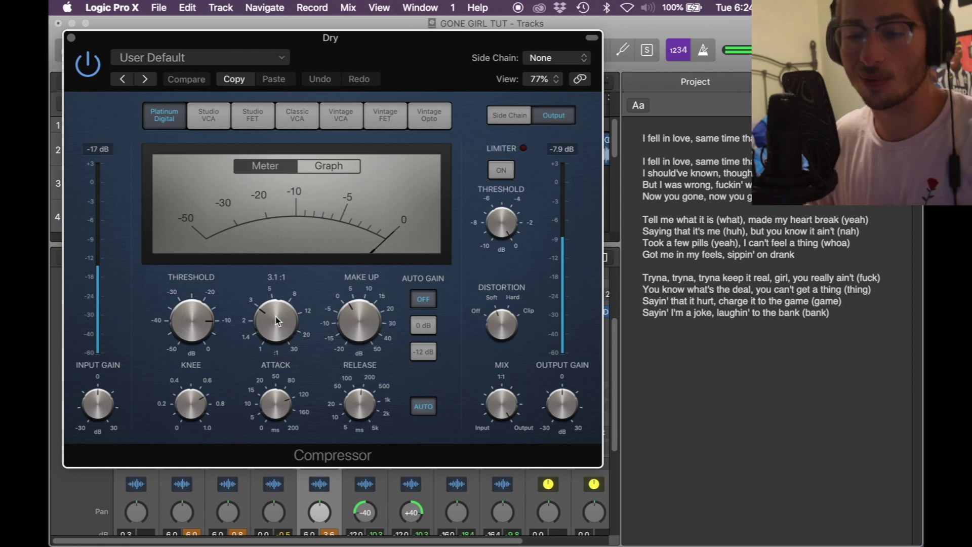
pyautogui.moveTo(372, 314)
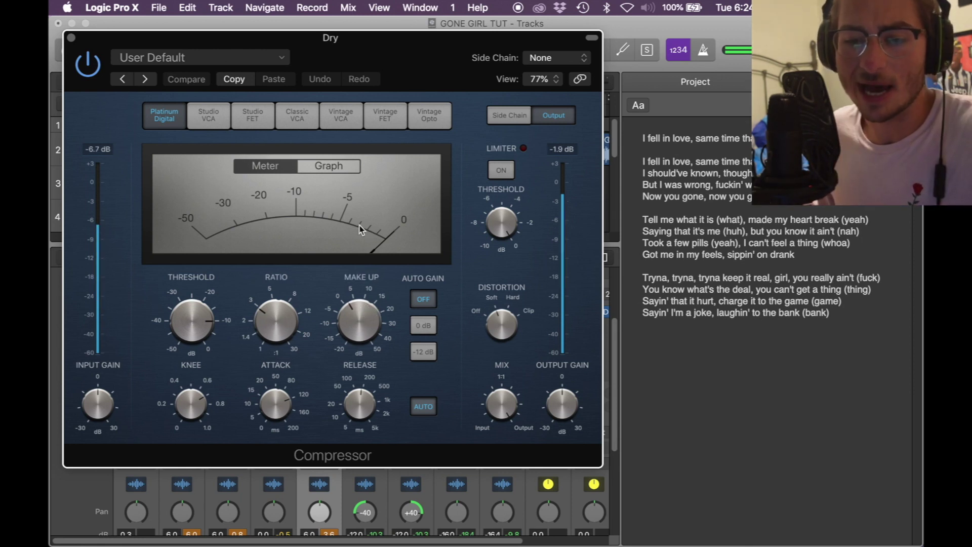
pyautogui.moveTo(342, 317)
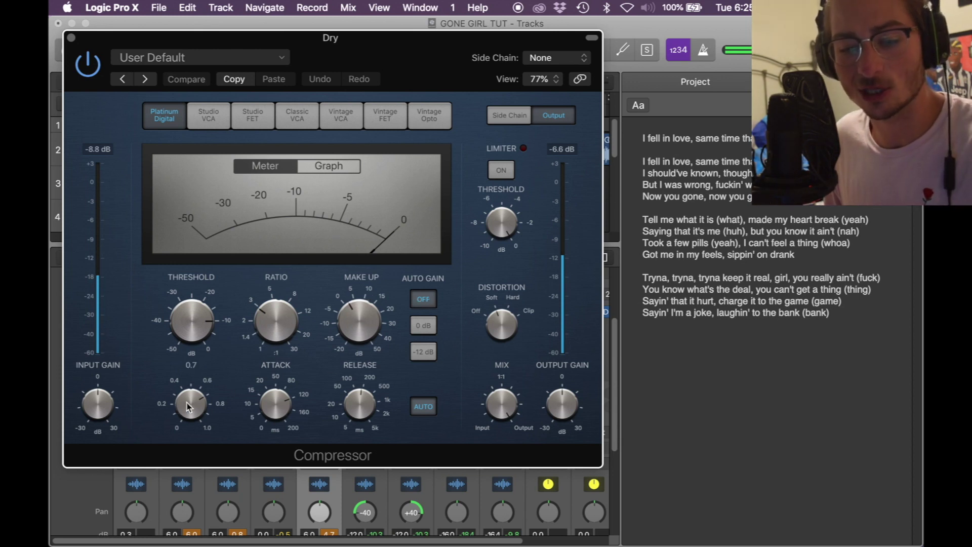
pyautogui.moveTo(266, 407)
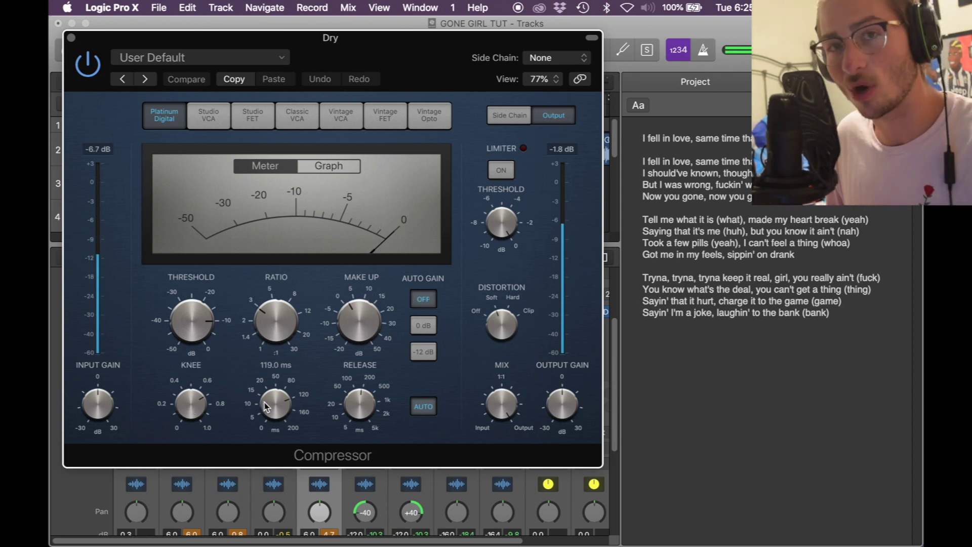
pyautogui.moveTo(346, 404)
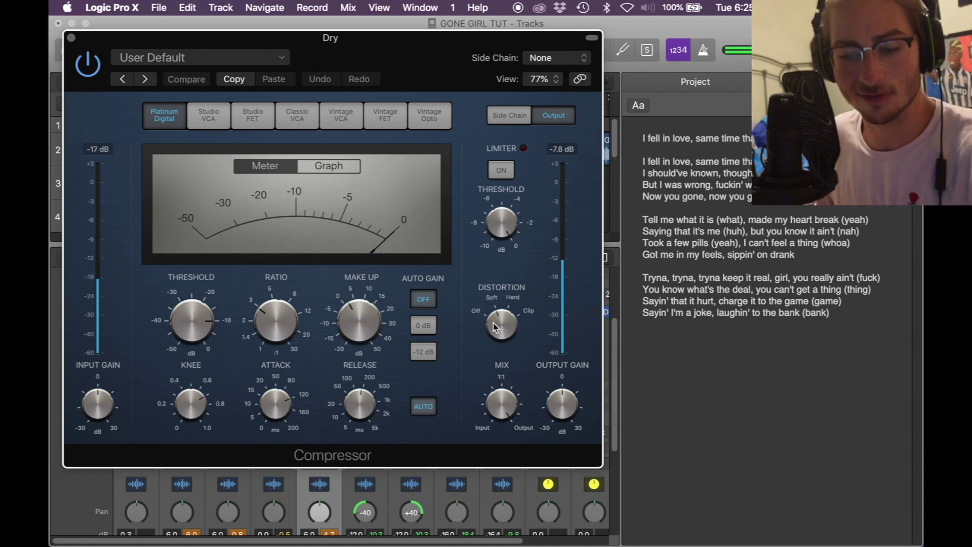
pyautogui.moveTo(560, 412)
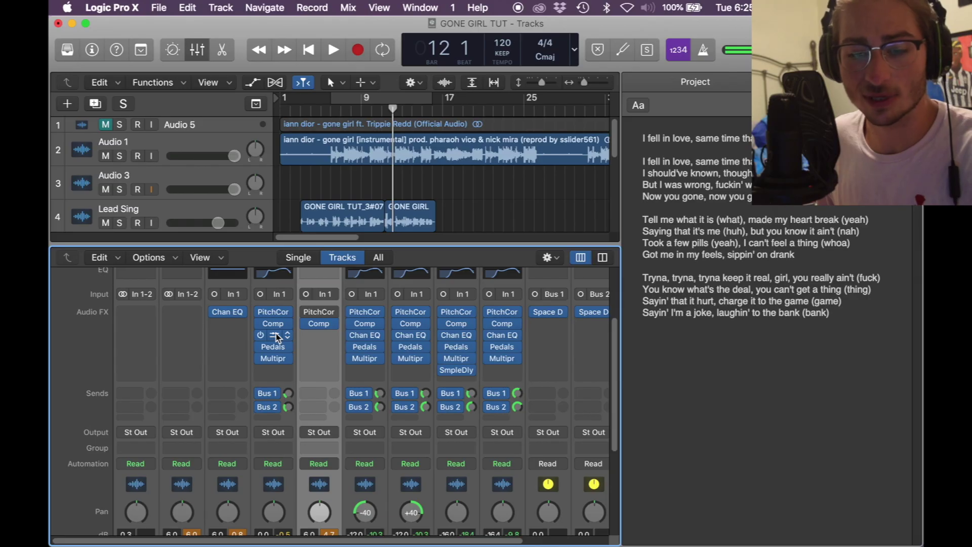
# Copy the Channel EQ plug-in from Lead Sing into the Dry channel's third effect slot
pyautogui.moveTo(276, 337); pyautogui.dragTo(327, 340)
pyautogui.click(334, 337)
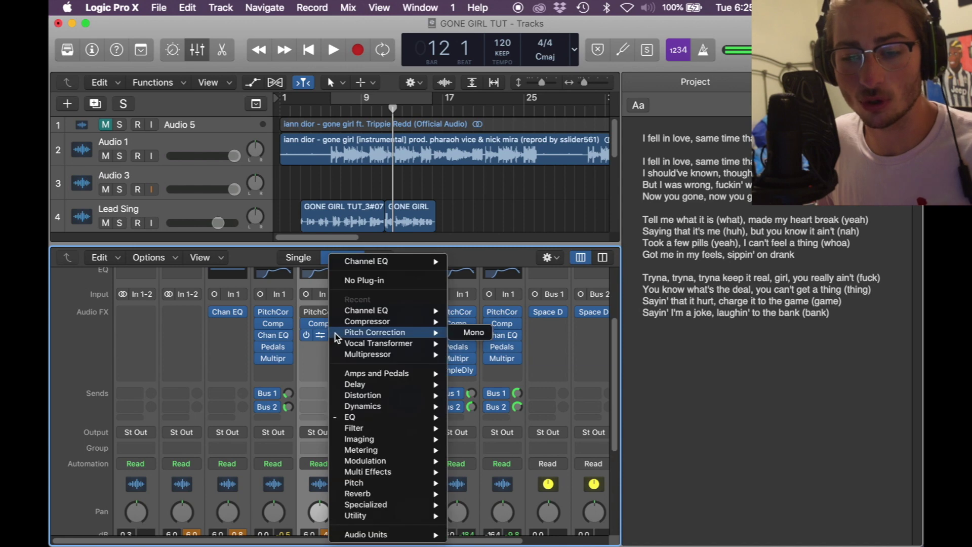
pyautogui.moveTo(352, 414)
pyautogui.moveTo(488, 414)
pyautogui.click(605, 416)
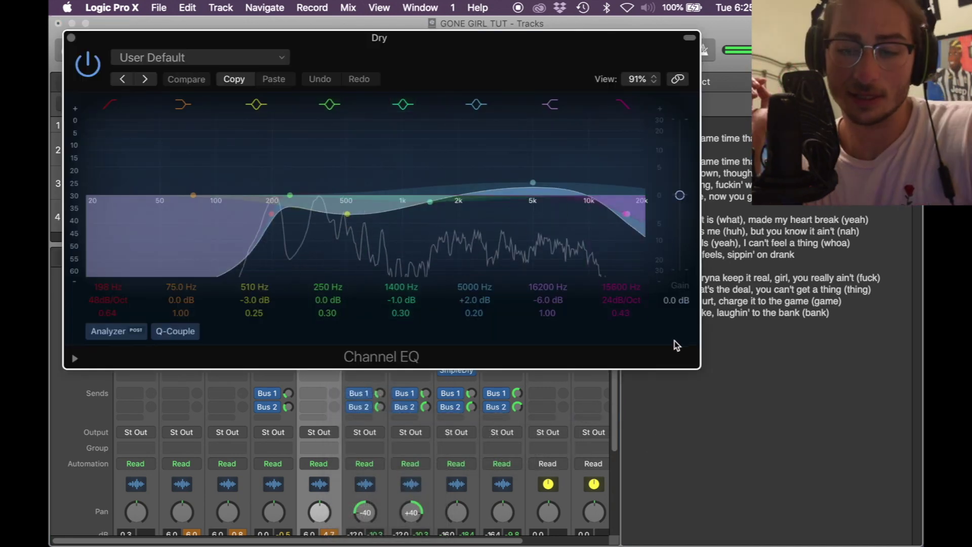
# Examine the Dry channel's EQ curve band by band in a resized, repositioned Channel EQ window, and close it
pyautogui.moveTo(80, 41); pyautogui.dragTo(100, 69)
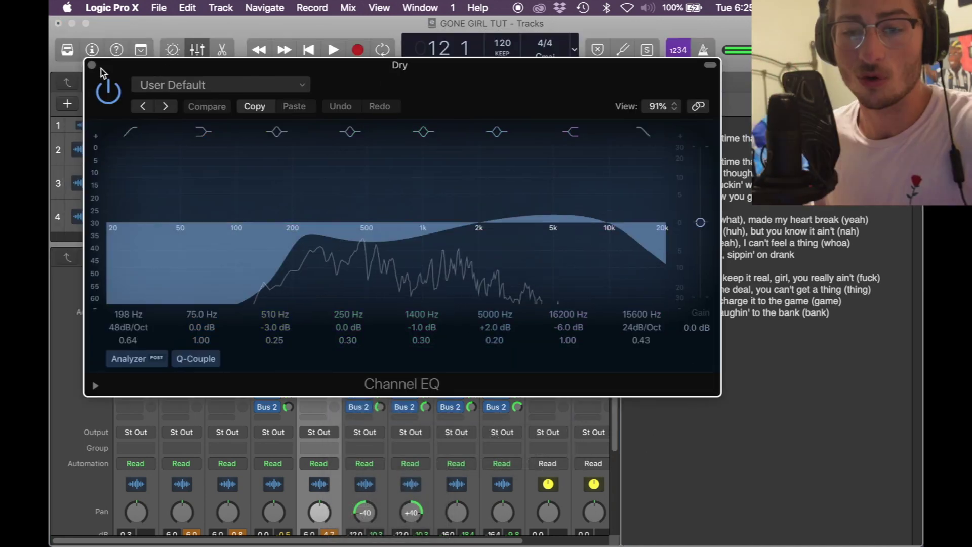
pyautogui.click(709, 66)
pyautogui.click(709, 67)
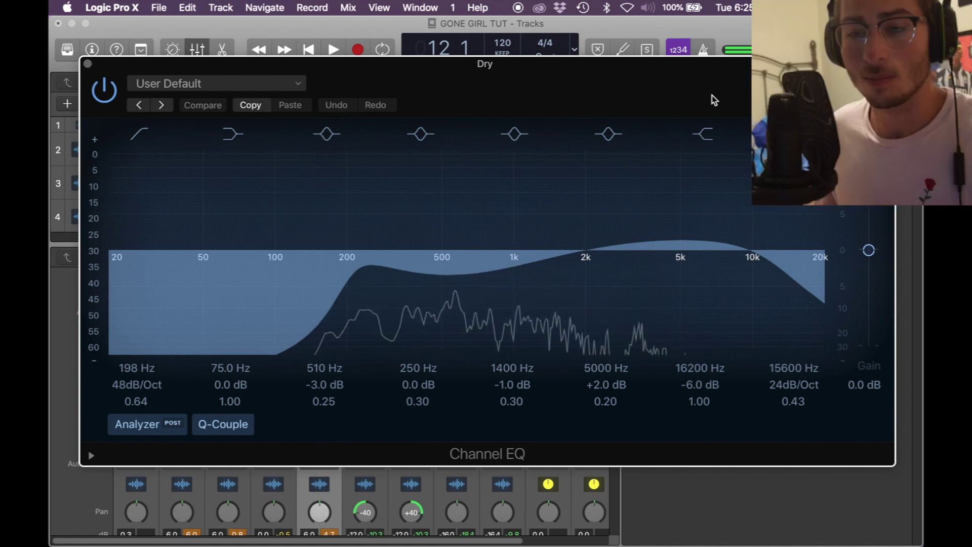
pyautogui.moveTo(561, 57); pyautogui.dragTo(549, 135)
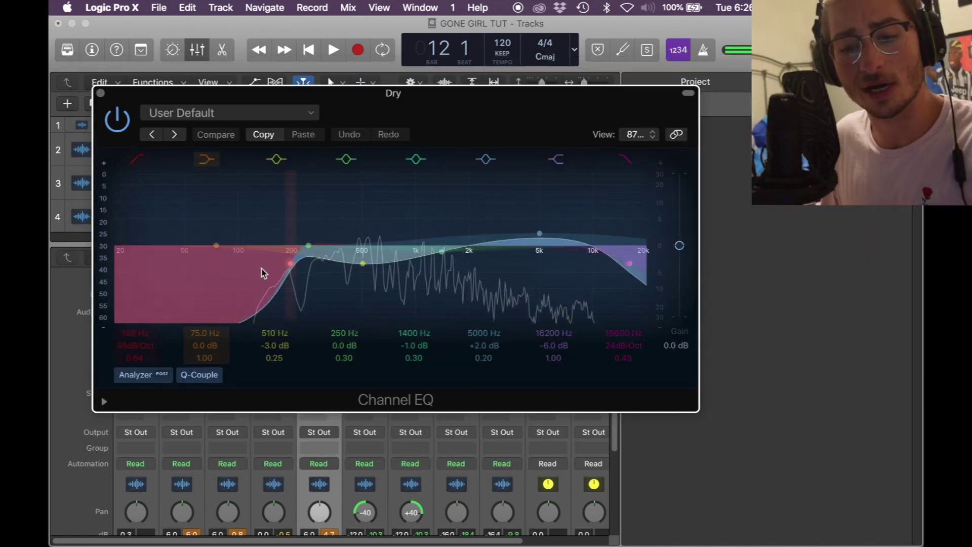
pyautogui.click(289, 266)
pyautogui.moveTo(296, 271); pyautogui.dragTo(276, 257)
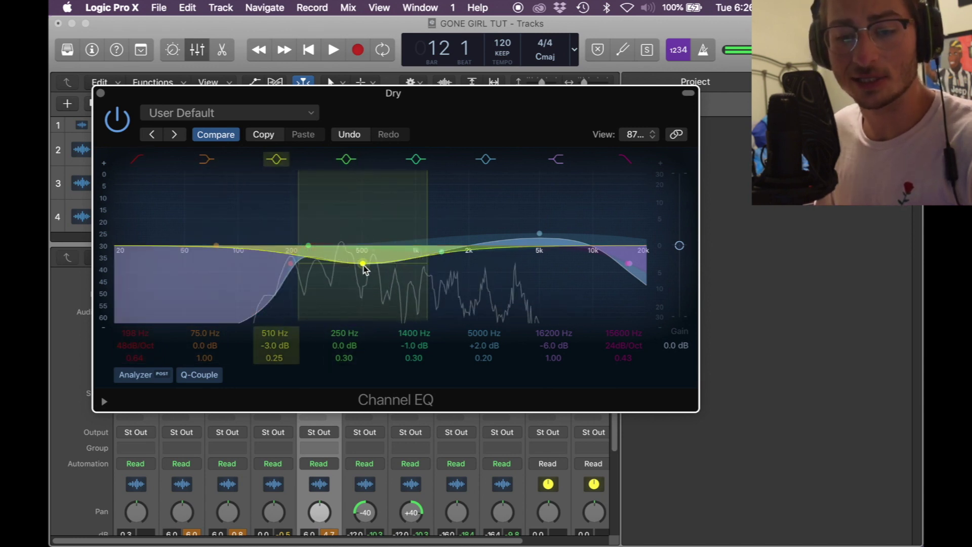
pyautogui.moveTo(424, 208)
pyautogui.mouseDown()
pyautogui.moveTo(408, 204)
pyautogui.moveTo(423, 204)
pyautogui.mouseUp()
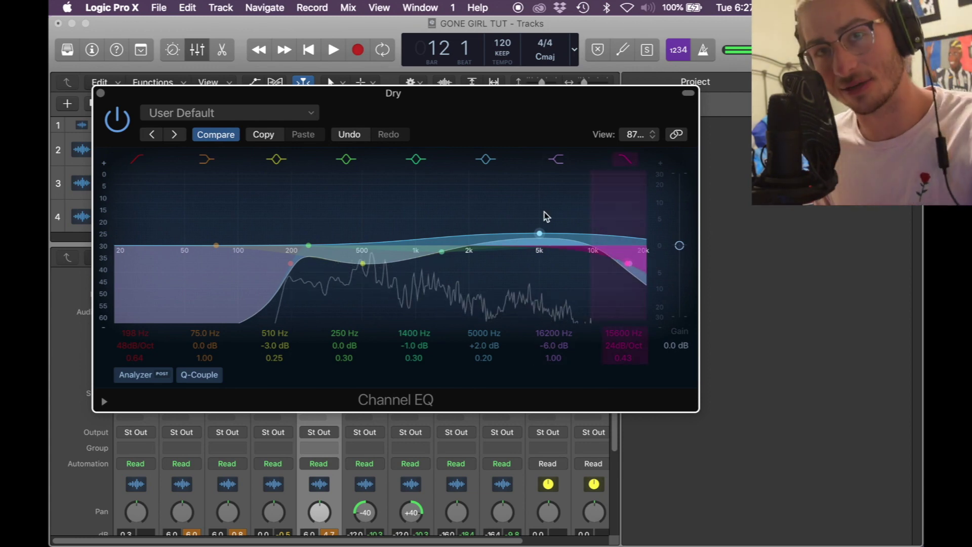
pyautogui.click(101, 94)
# Copy the Pedalboard plug-in from Lead Sing into the Dry channel's fourth effect slot
pyautogui.click(283, 350)
pyautogui.moveTo(285, 348); pyautogui.dragTo(320, 351)
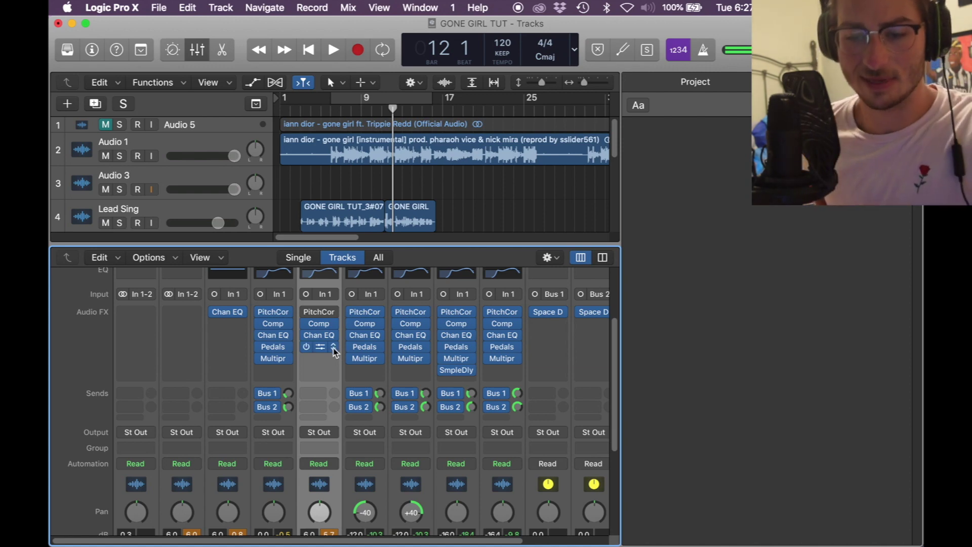
pyautogui.click(334, 347)
pyautogui.moveTo(385, 373)
pyautogui.moveTo(507, 395)
pyautogui.click(694, 400)
# Open the Dry channel's Pedalboard and check its preset list and the Squash Compressor's sustain and level settings
pyautogui.click(321, 348)
pyautogui.click(263, 57)
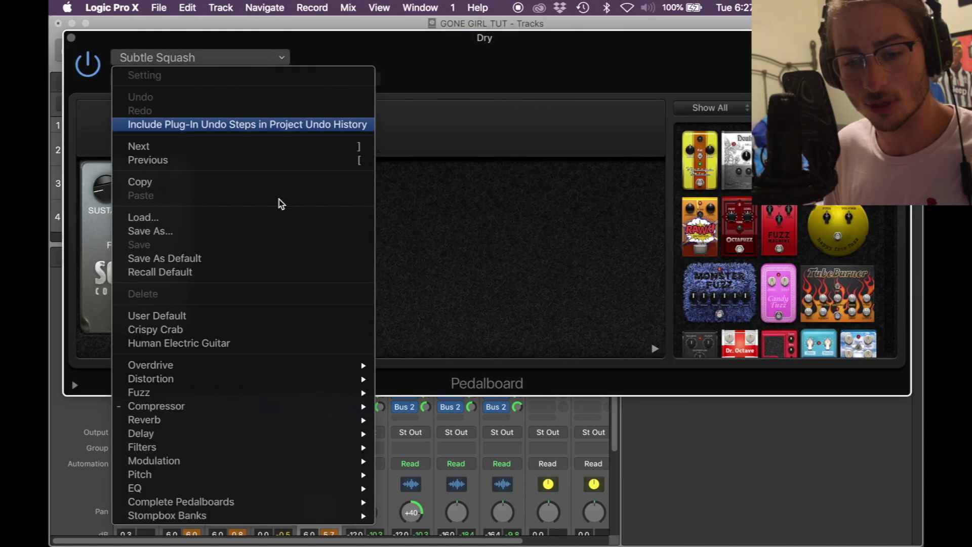
pyautogui.click(410, 263)
pyautogui.click(99, 190)
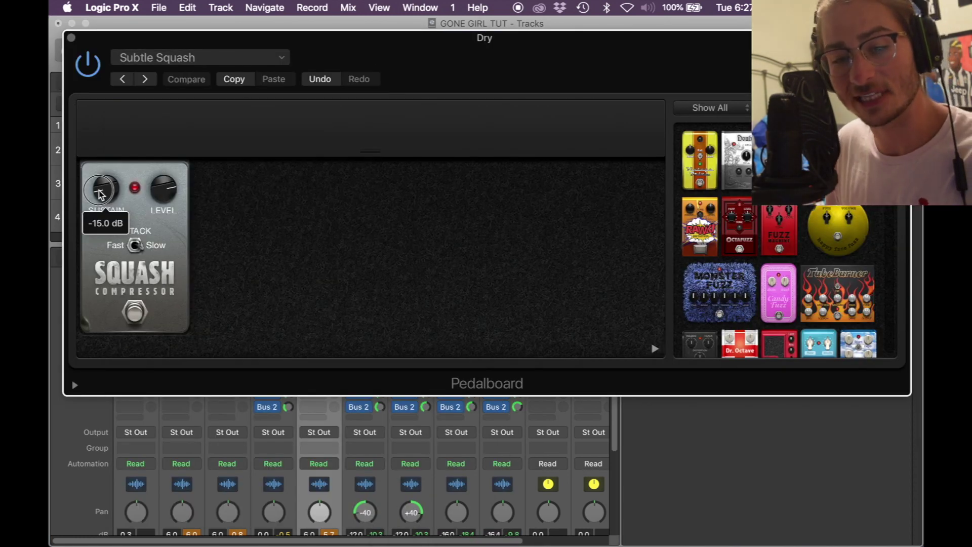
pyautogui.click(170, 190)
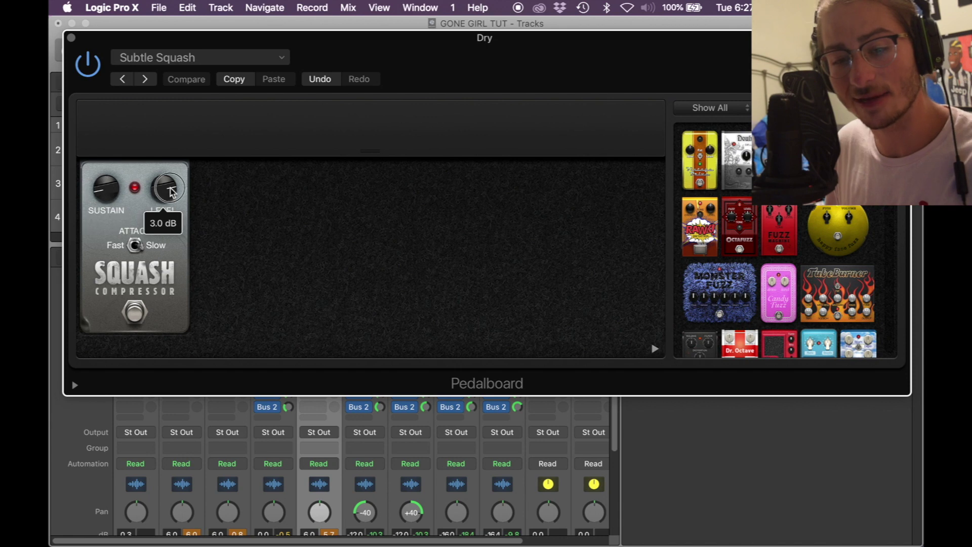
# Close the Pedalboard and copy the Multipressor plug-in from Lead Sing into the Dry channel's fifth effect slot, checking its place among the Dynamics plug-ins
pyautogui.click(71, 38)
pyautogui.moveTo(272, 361); pyautogui.dragTo(321, 362)
pyautogui.click(333, 359)
pyautogui.moveTo(373, 409)
pyautogui.moveTo(467, 462)
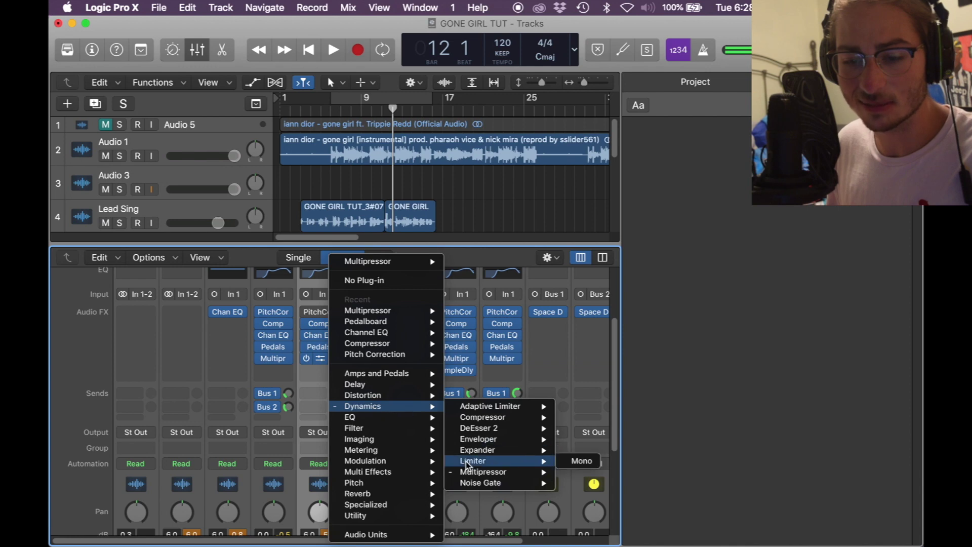
pyautogui.click(712, 446)
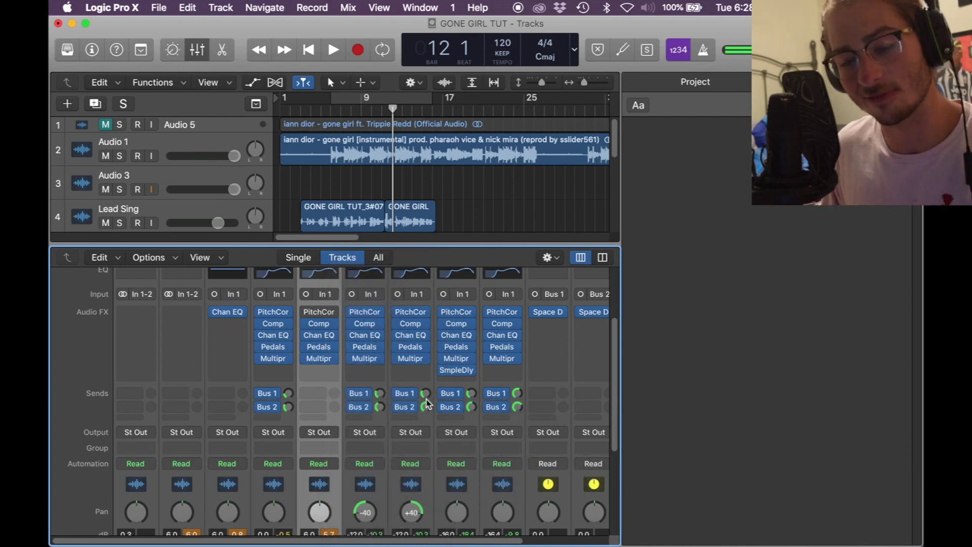
# Examine the Dry channel's Multipressor crossover, gain make-up and compression settings, close it, and hide the project notes pane
pyautogui.click(319, 358)
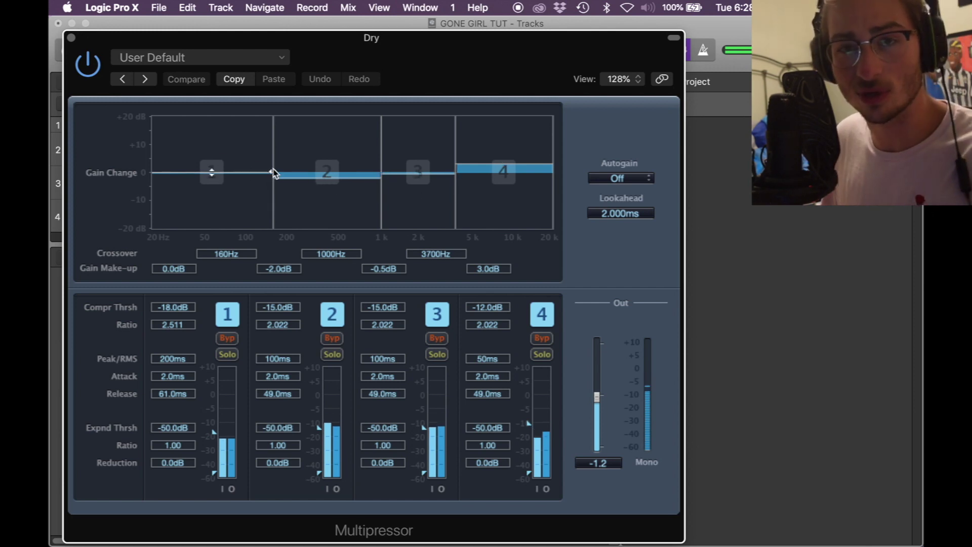
pyautogui.moveTo(274, 174)
pyautogui.mouseDown()
pyautogui.moveTo(303, 171)
pyautogui.moveTo(271, 170)
pyautogui.mouseUp()
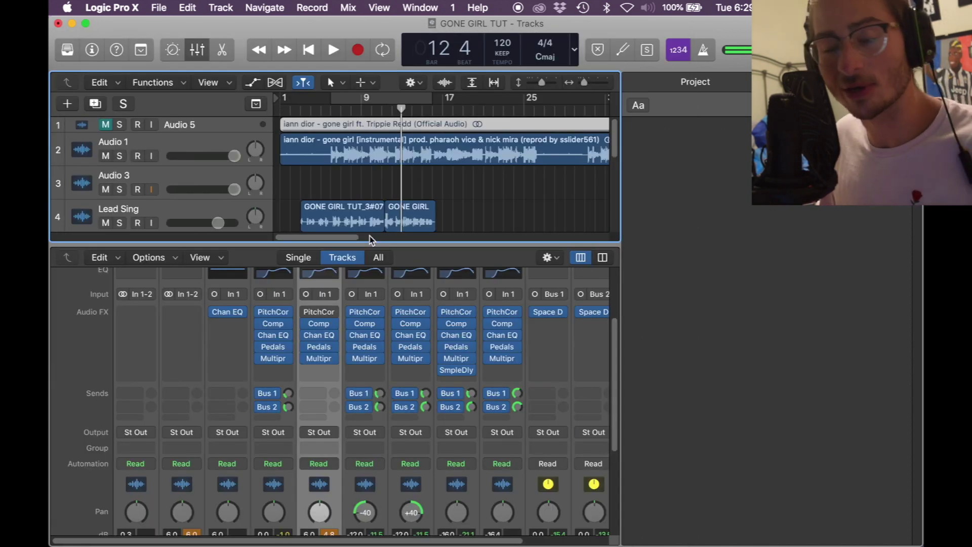
pyautogui.press('alt+super+p')
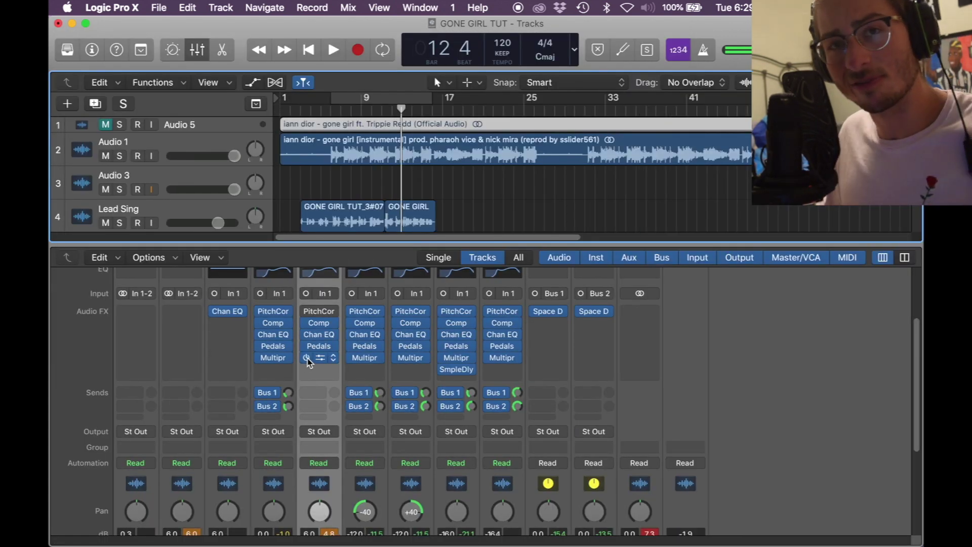
# Add a Bus 1 send to the Dry channel's first send slot
pyautogui.click(314, 395)
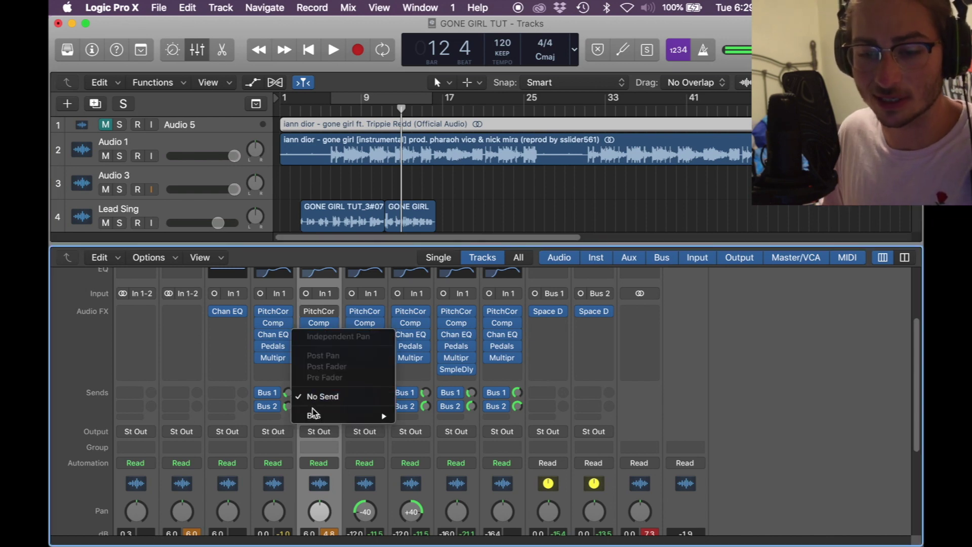
pyautogui.moveTo(321, 414)
pyautogui.click(454, 113)
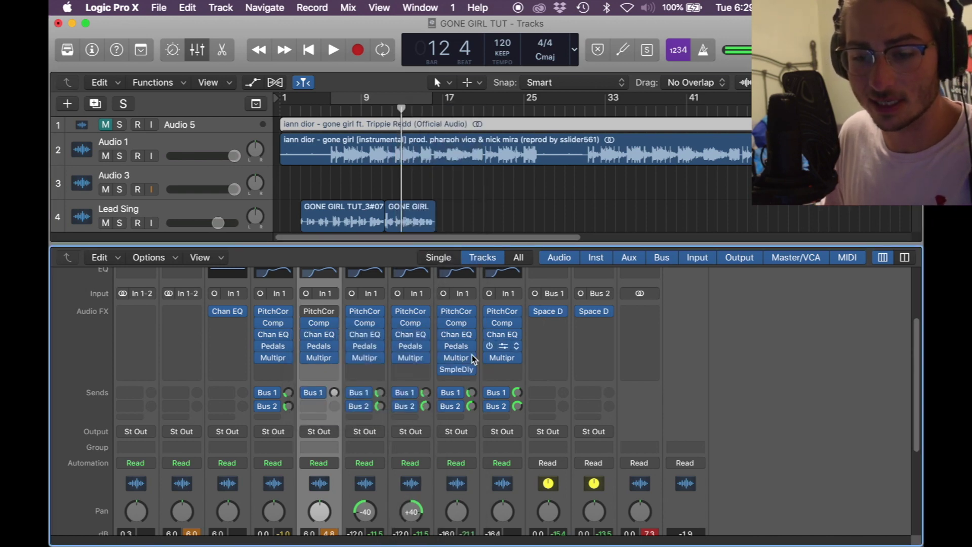
# Check where Space Designer is listed among the reverb plug-ins for the Bus 1 aux channel's effect slot
pyautogui.click(562, 315)
pyautogui.moveTo(586, 493)
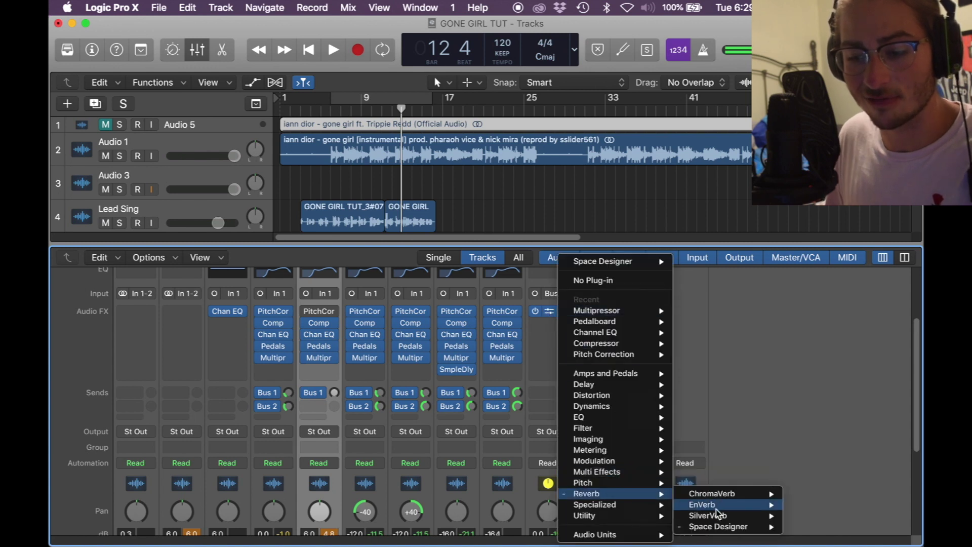
pyautogui.moveTo(719, 526)
pyautogui.click(820, 535)
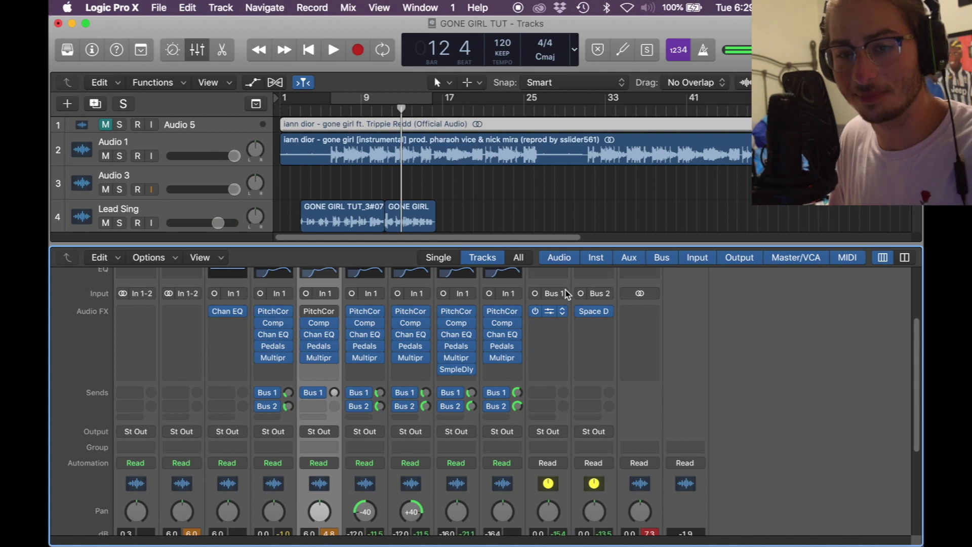
# Open Space Designer on Aux 1, check its Small Spaces plate reverb presets and its dry and wet levels, and close it
pyautogui.click(550, 311)
pyautogui.click(221, 61)
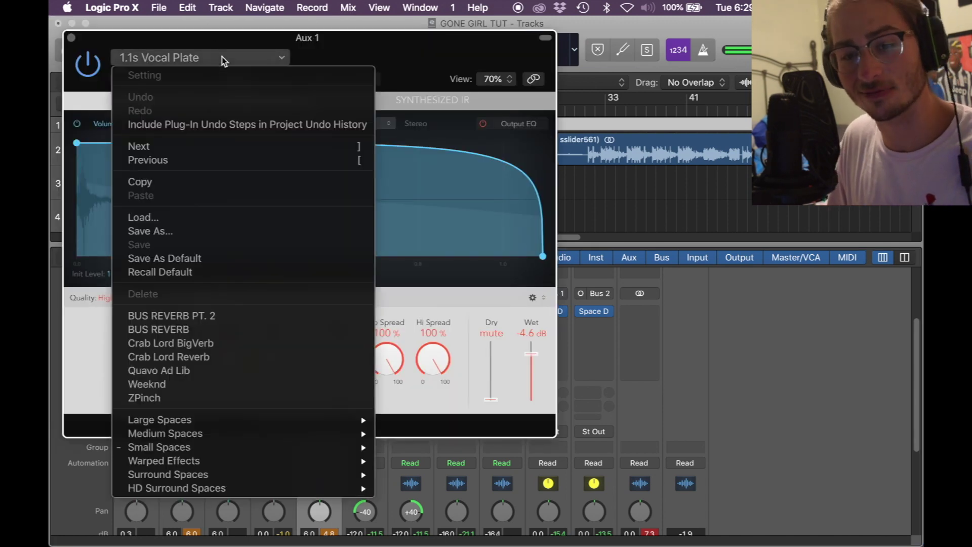
pyautogui.moveTo(207, 448)
pyautogui.moveTo(402, 466)
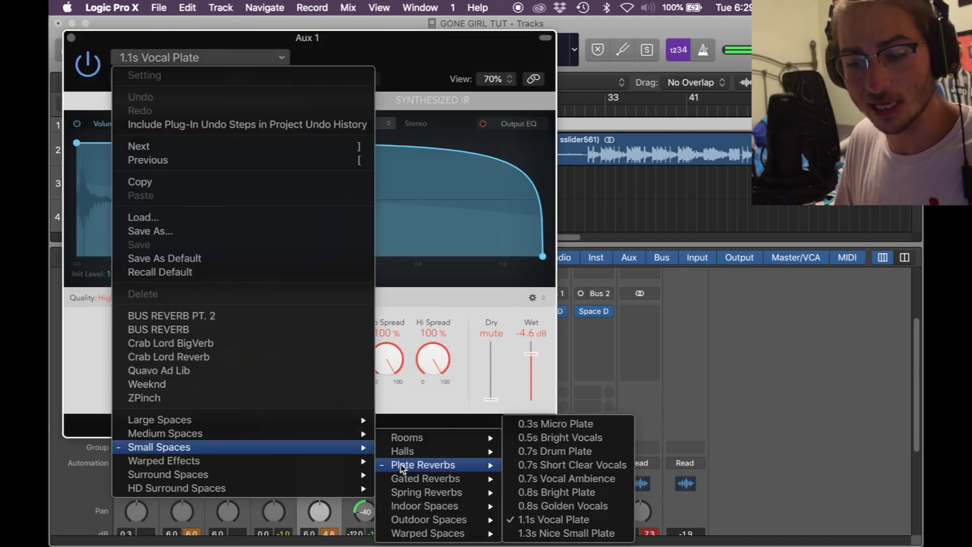
pyautogui.click(810, 467)
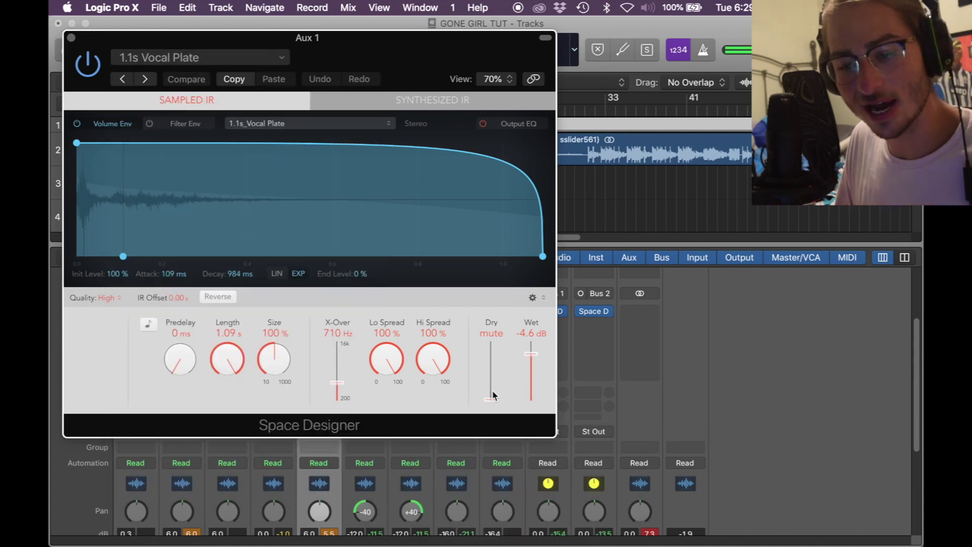
pyautogui.click(71, 38)
# Raise the Dry channel's Bus 1 send level to match Lead Sing's, and add a Bus 2 send in the second send slot
pyautogui.click(288, 391)
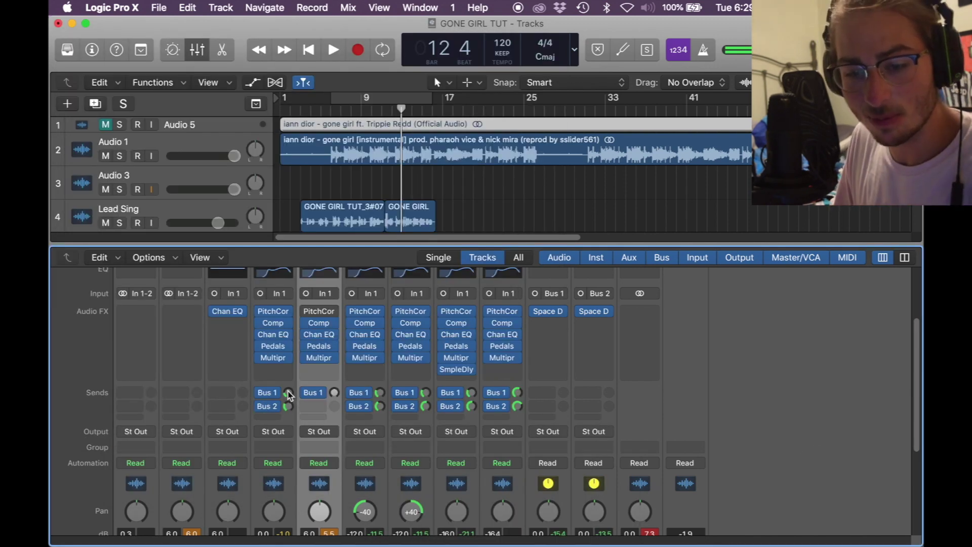
pyautogui.moveTo(335, 393); pyautogui.dragTo(337, 374)
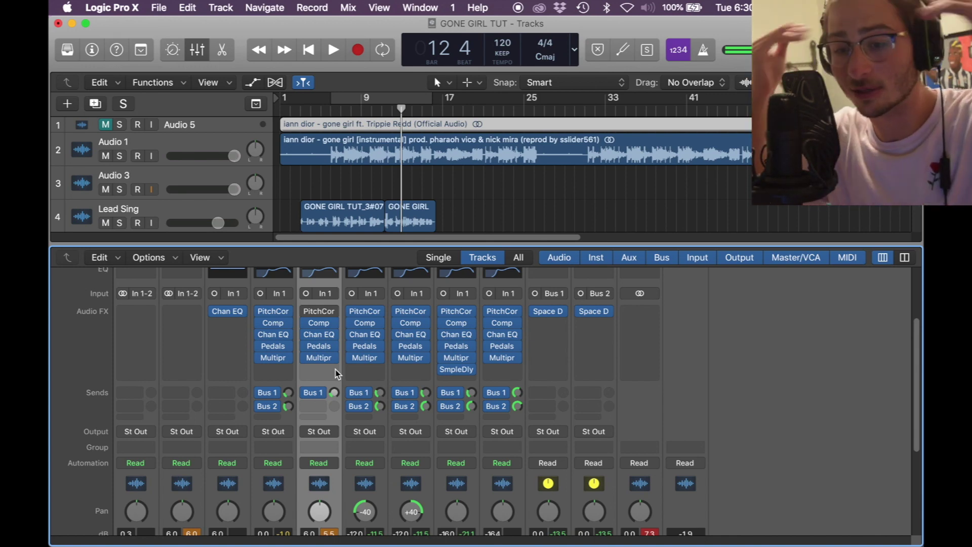
pyautogui.click(316, 407)
pyautogui.moveTo(337, 431)
pyautogui.click(446, 122)
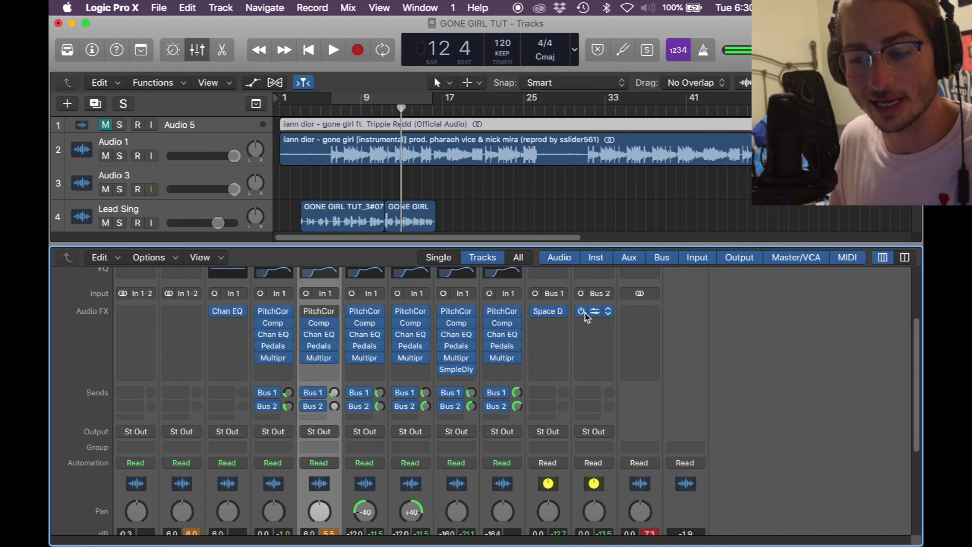
# Open Space Designer on Aux 2, check its Large Spaces plate reverb presets and its wet level, and close it
pyautogui.click(602, 312)
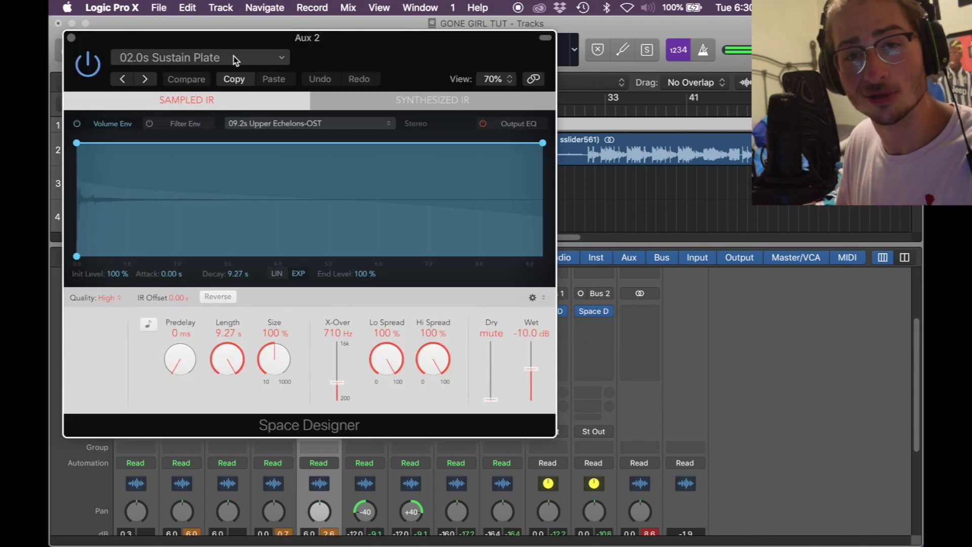
pyautogui.click(233, 57)
pyautogui.moveTo(175, 420)
pyautogui.moveTo(427, 434)
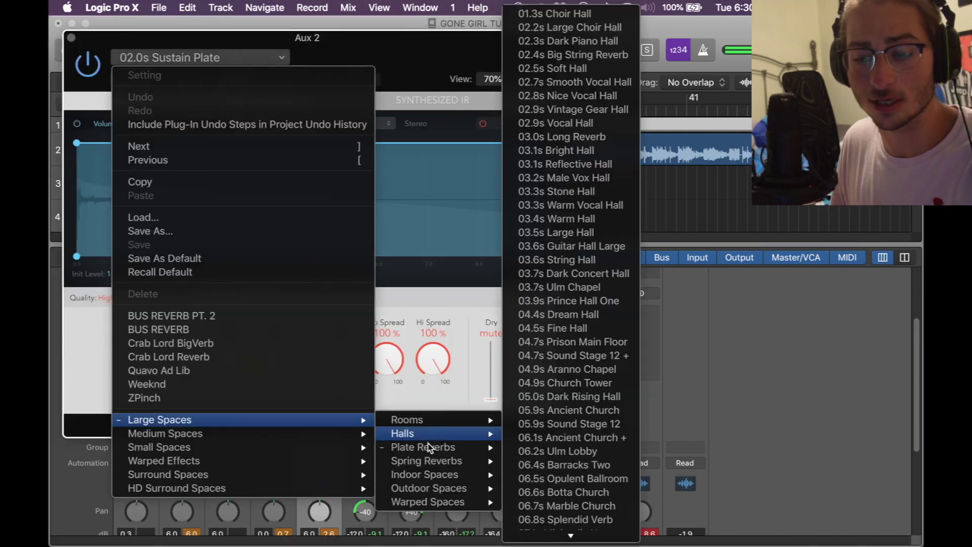
pyautogui.click(560, 388)
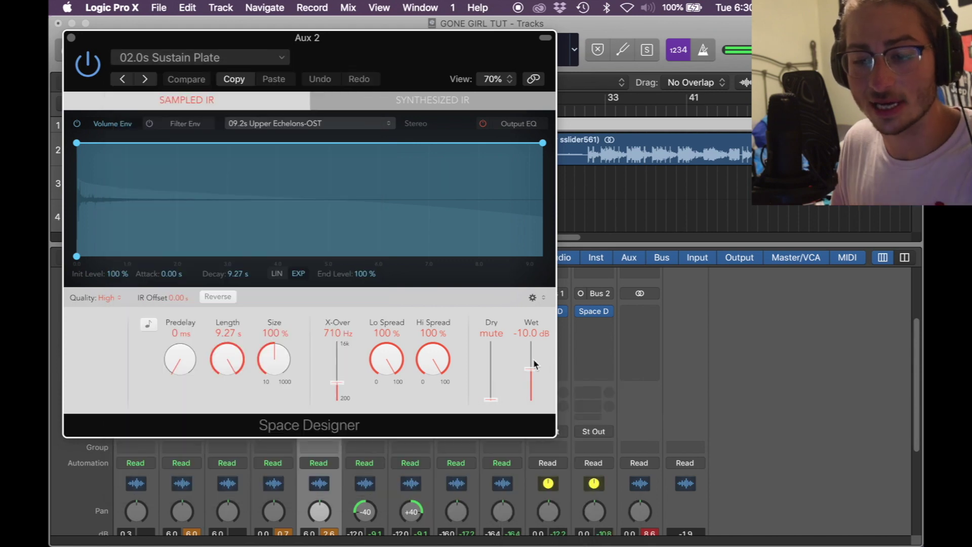
pyautogui.click(596, 312)
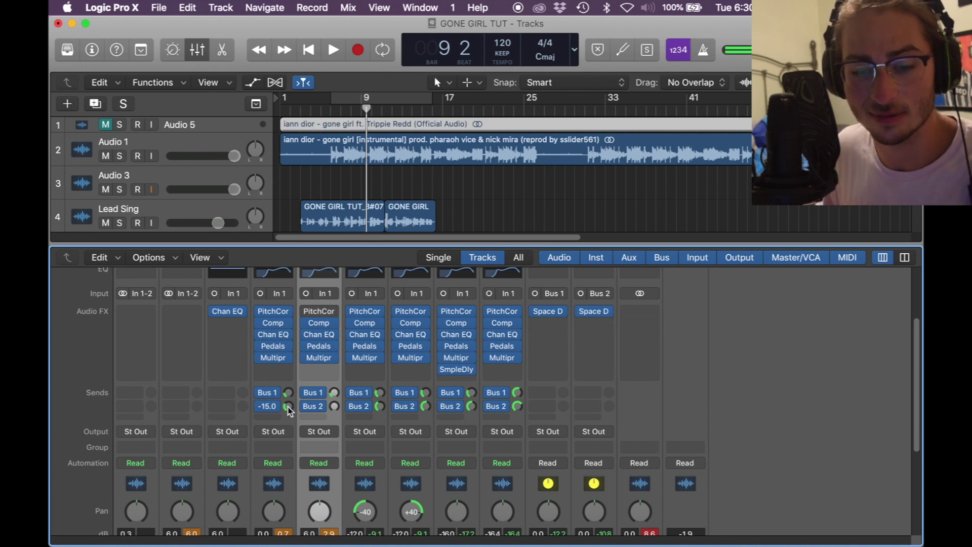
# Raise the Dry channel's Bus 2 send level to match Lead Sing's, and set the Dry track's volume to 0.0 dB
pyautogui.moveTo(335, 407); pyautogui.dragTo(334, 368)
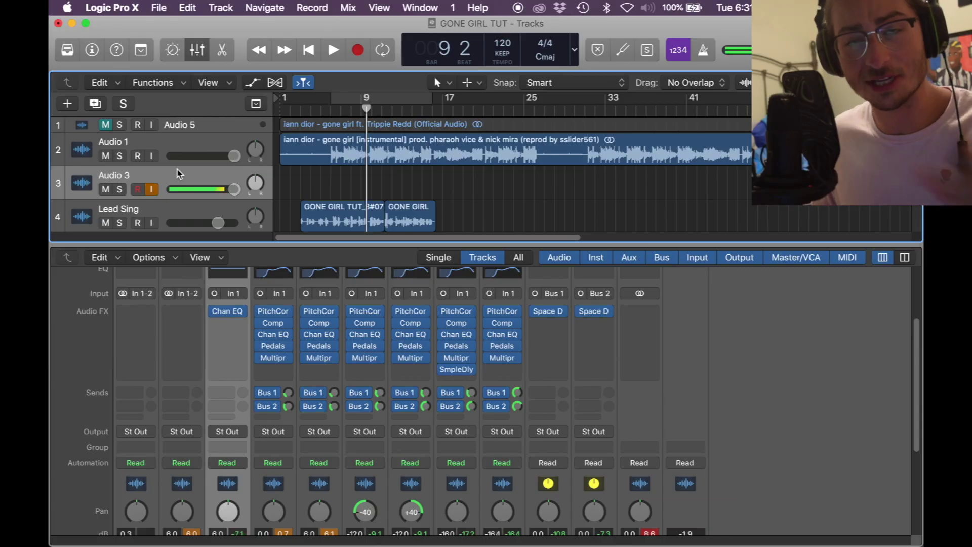
pyautogui.click(190, 52)
pyautogui.click(190, 52)
pyautogui.scroll(-5, 160, 173)
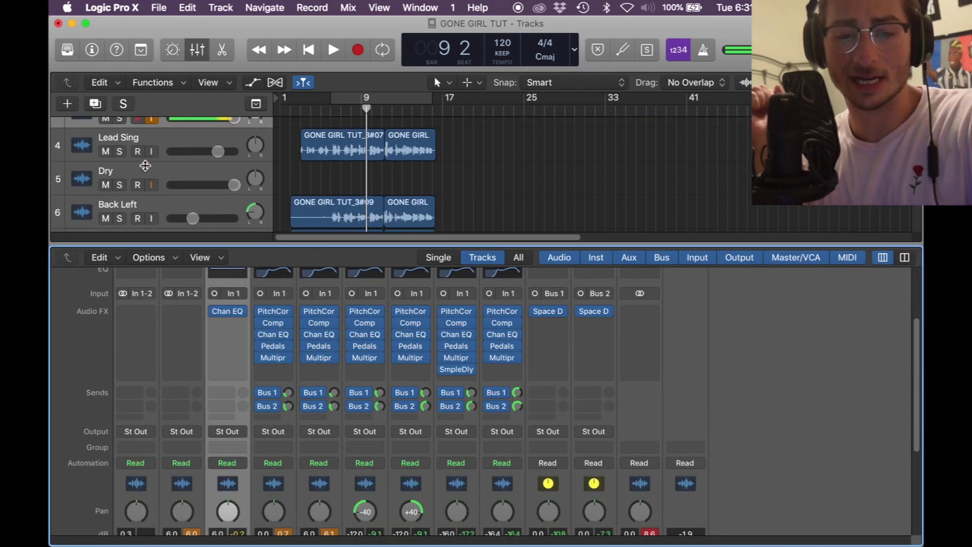
pyautogui.press('x')
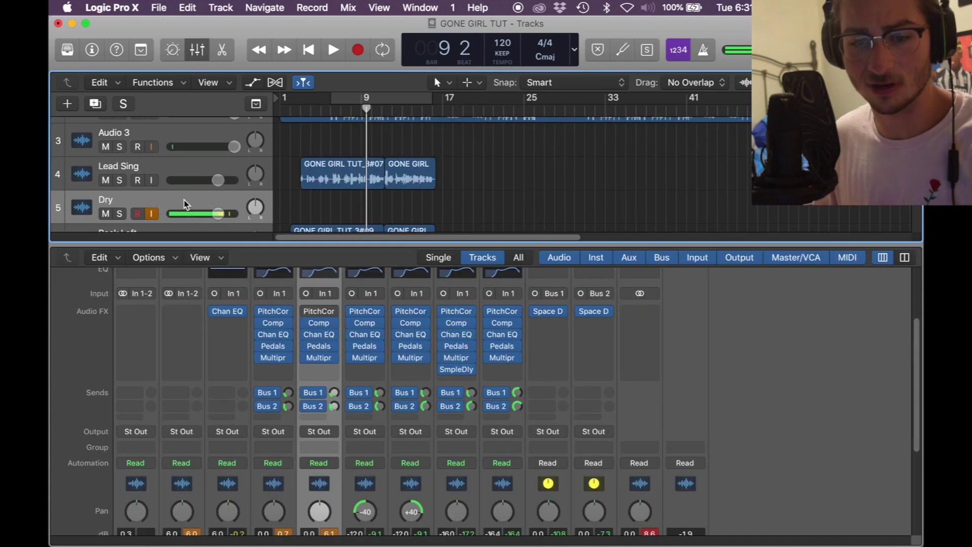
# Duplicate the Dry track with its settings three times
pyautogui.scroll(-2, 175, 202)
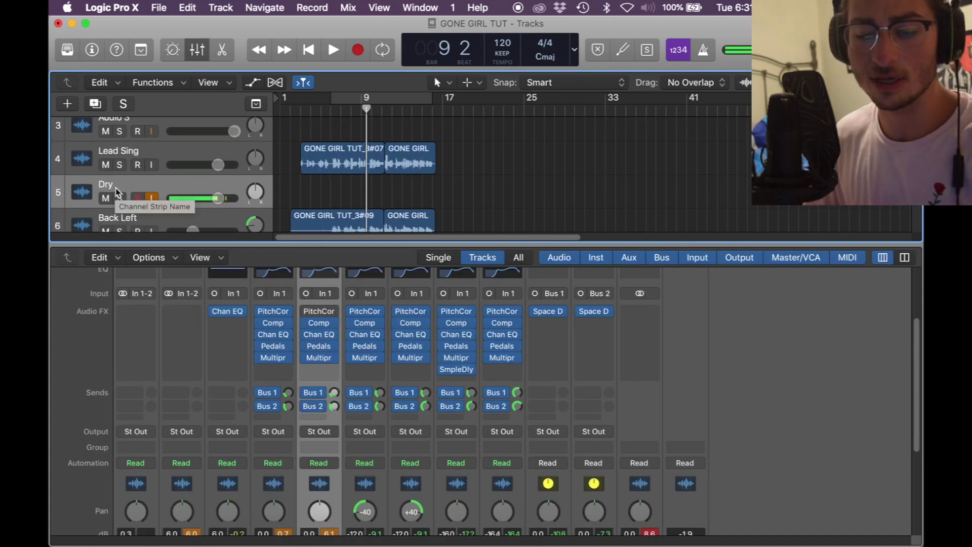
pyautogui.press('super+d')
pyautogui.press('super+d')
pyautogui.press('super+d')
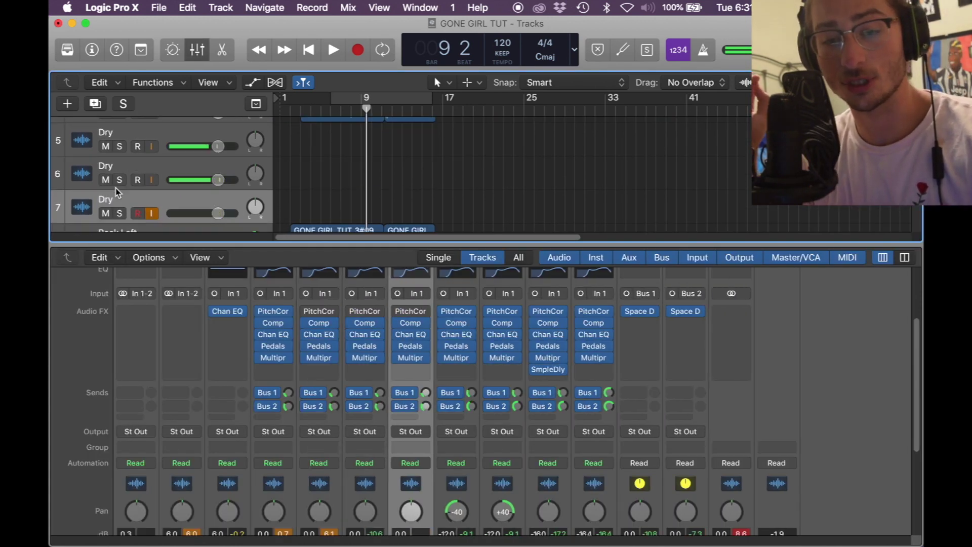
pyautogui.scroll(2, 116, 188)
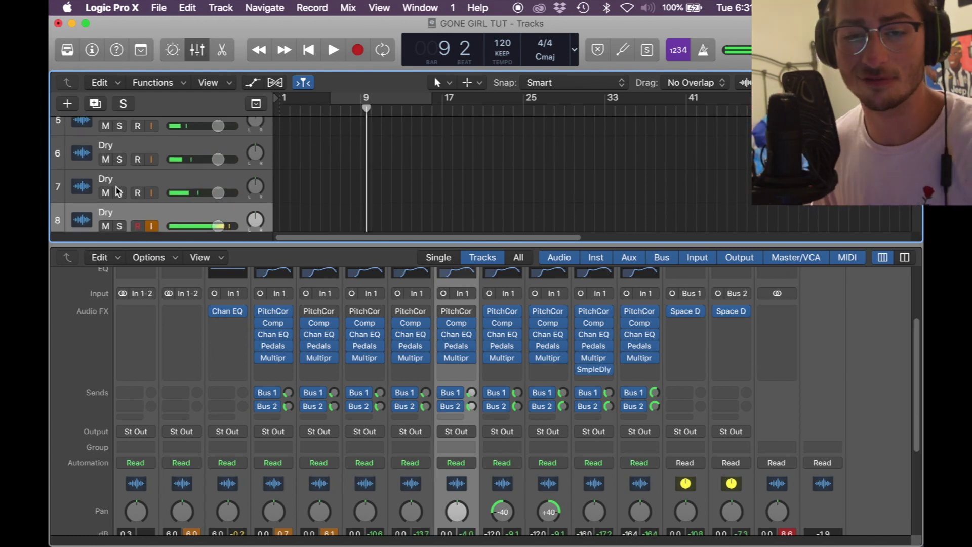
# Move the Back Left track above the four Dry tracks, directly below Lead Sing
pyautogui.click(198, 50)
pyautogui.scroll(5, 330, 267)
pyautogui.hscroll(-5, 331, 267)
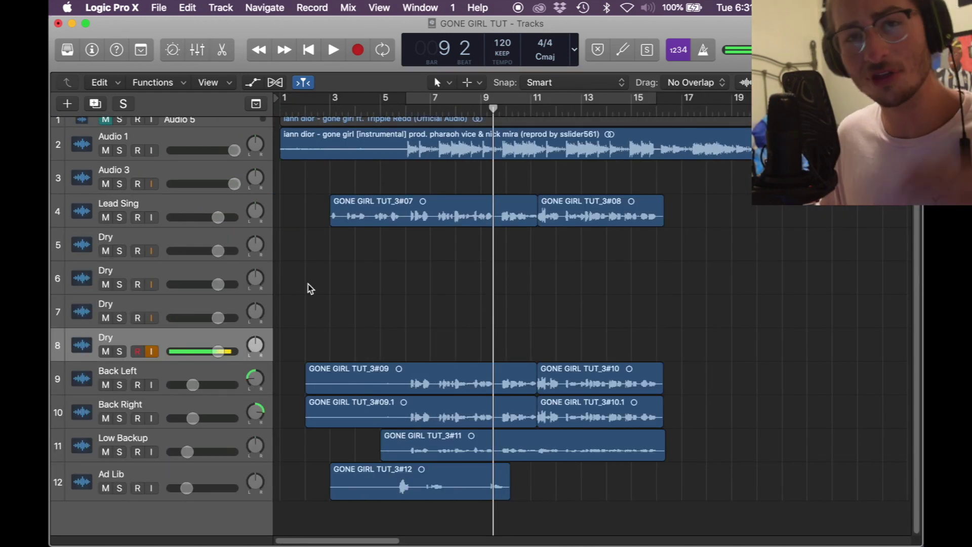
pyautogui.click(197, 50)
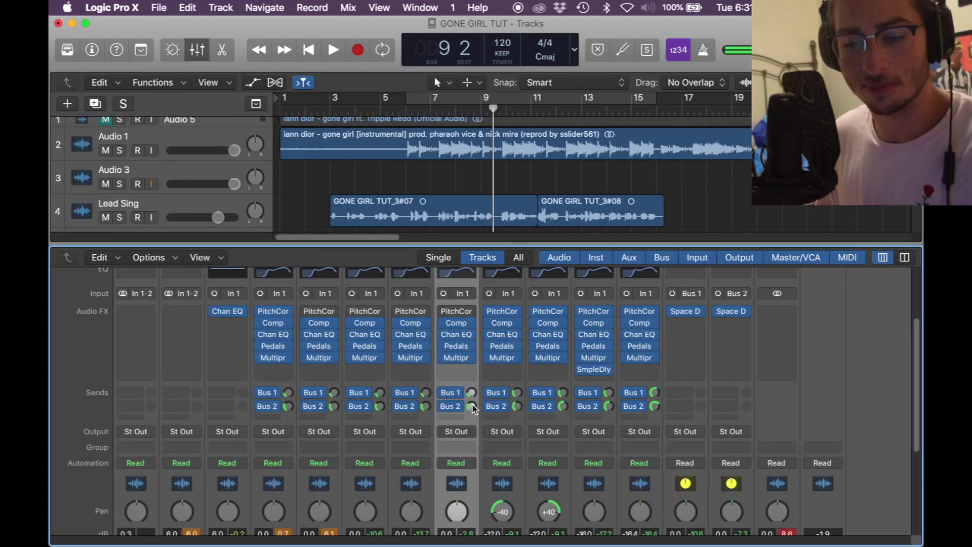
pyautogui.press('x')
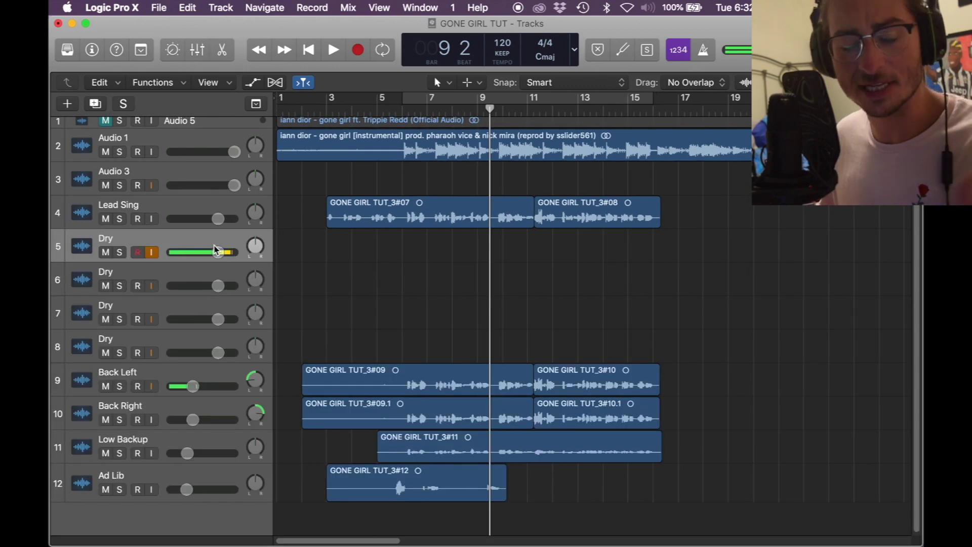
pyautogui.moveTo(206, 380); pyautogui.dragTo(215, 248)
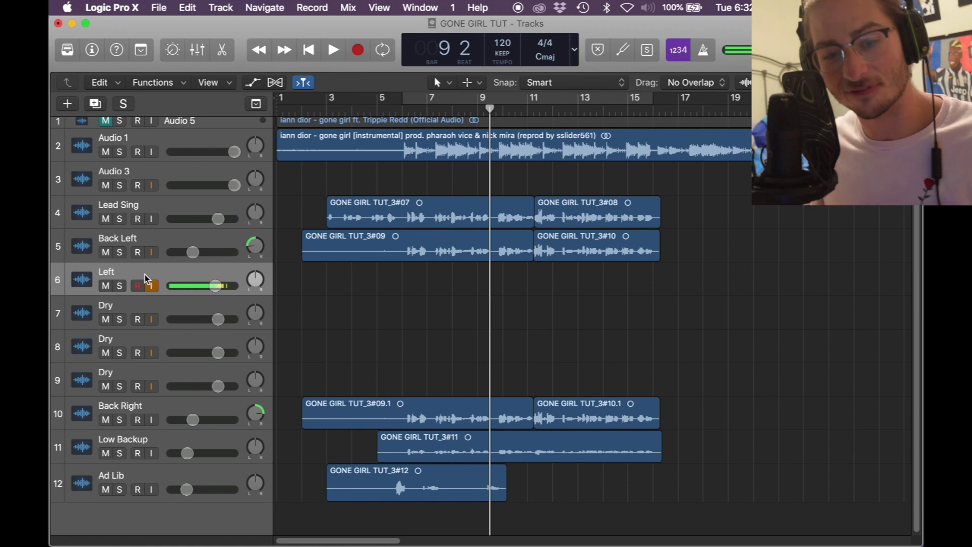
# Rename the Dry track directly below Back Left as Left and pan it to -40
pyautogui.click(256, 278)
pyautogui.click(257, 279)
pyautogui.moveTo(257, 278); pyautogui.dragTo(250, 310)
# Compare the bus send levels of Back Left and Lead Sing, and adjust the Left channel's sends to match Back Left's
pyautogui.press('x')
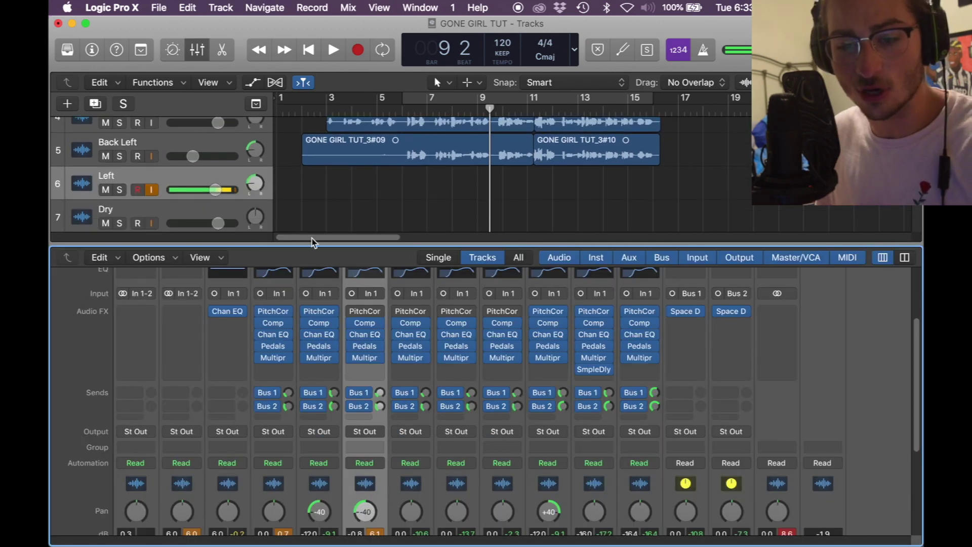
pyautogui.moveTo(335, 393)
pyautogui.moveTo(288, 394)
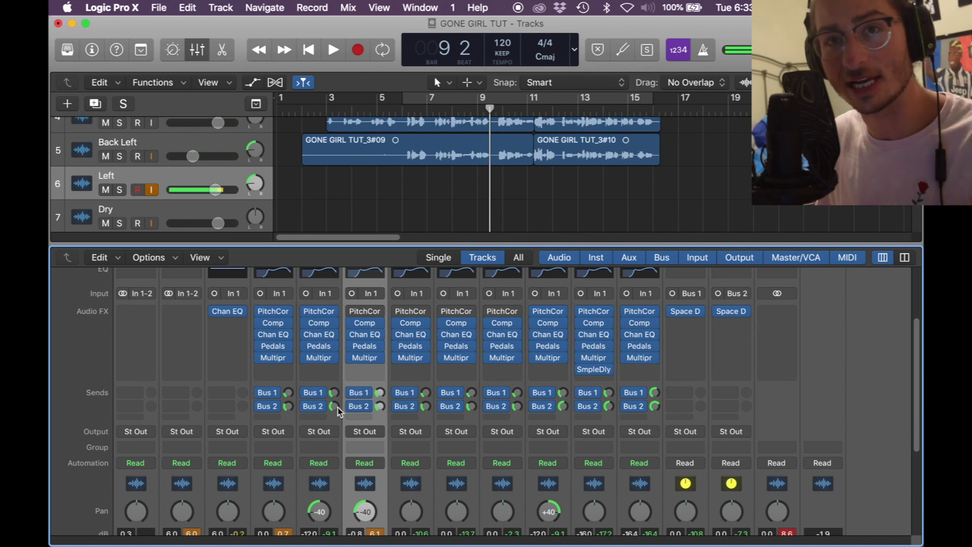
pyautogui.moveTo(380, 407); pyautogui.dragTo(383, 393)
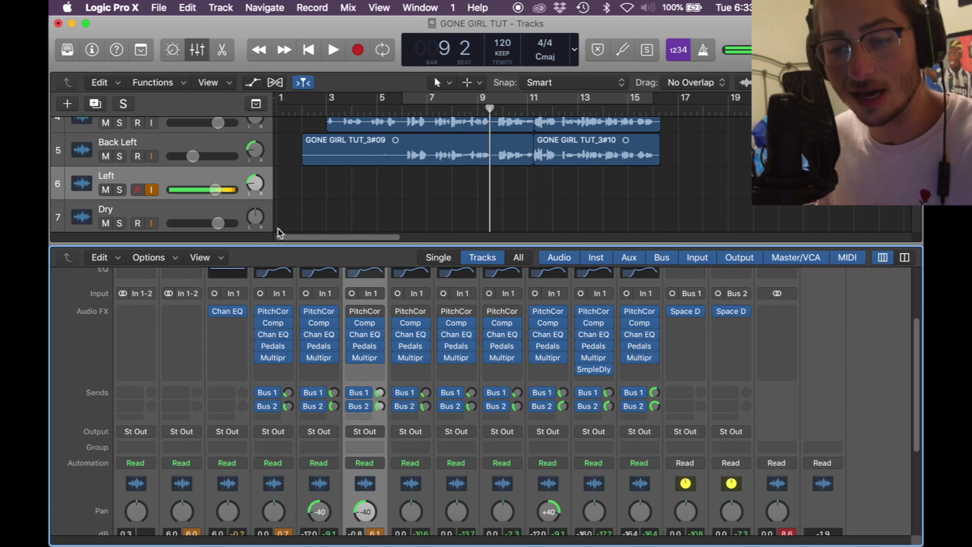
# Lower the Left track's volume to match Back Left's -12.0 dB
pyautogui.click(190, 158)
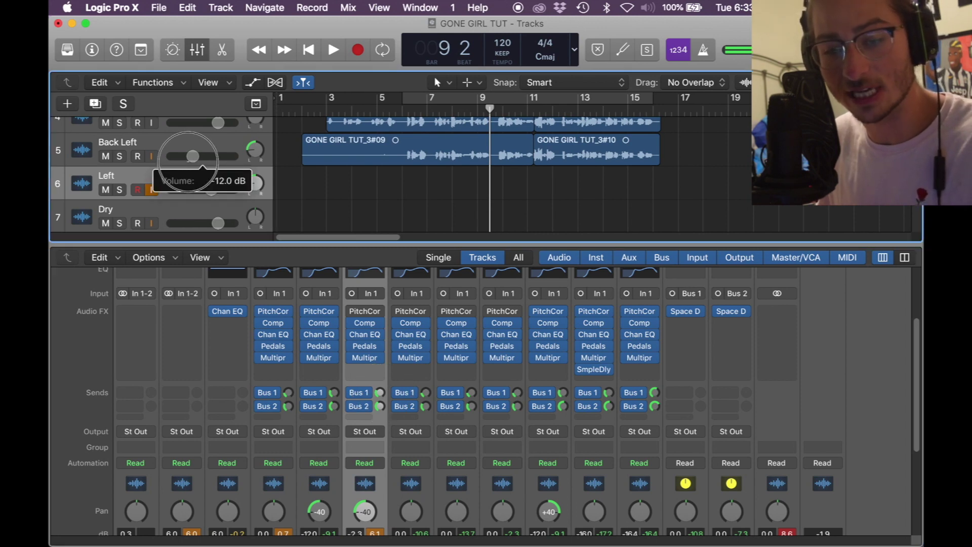
pyautogui.moveTo(204, 190); pyautogui.dragTo(193, 190)
pyautogui.press('x')
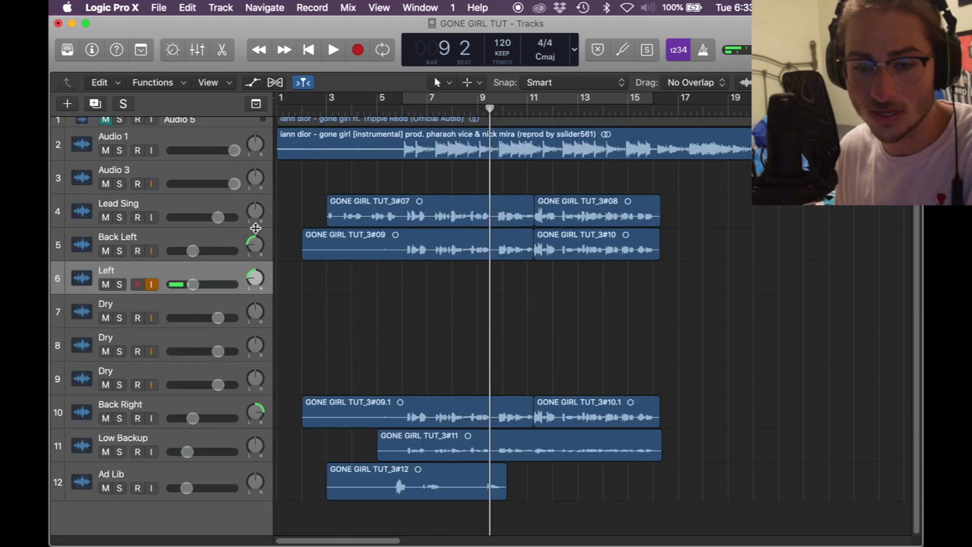
# Delete the Dry track directly below Left, and duplicate the Left track with its settings
pyautogui.click(188, 310)
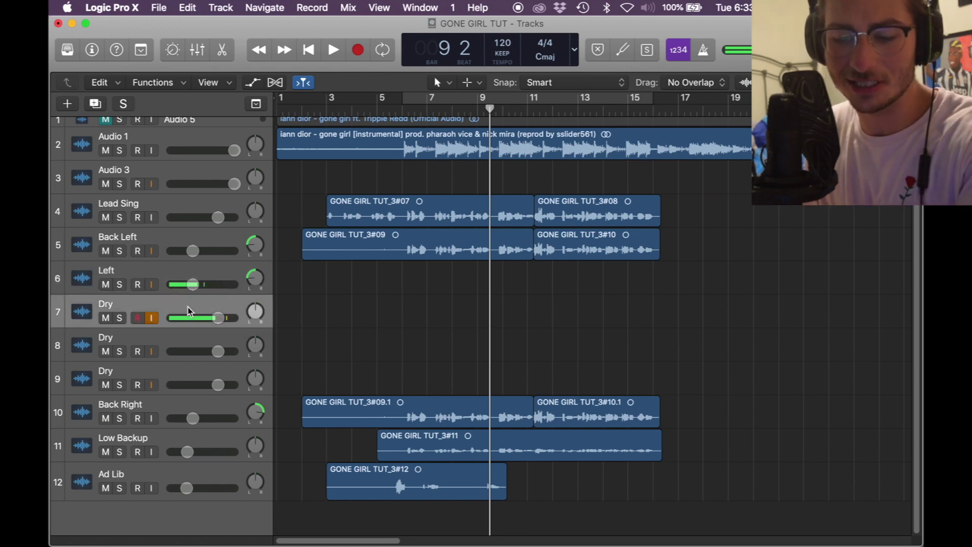
pyautogui.press('super+BackSpace')
pyautogui.click(189, 276)
pyautogui.press('super+d')
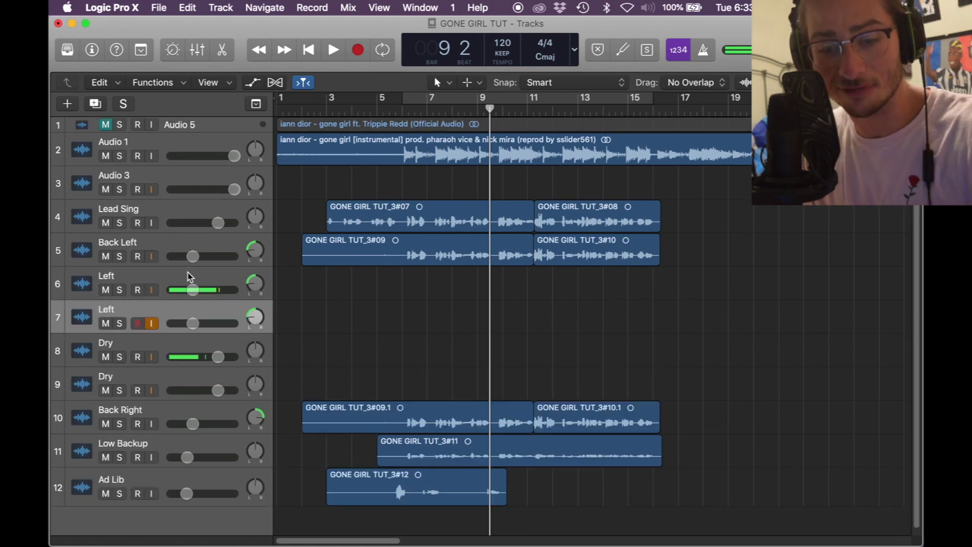
# Rename the duplicated Left track as Right and pan it to +40
pyautogui.doubleClick(103, 306)
pyautogui.write('Right')
pyautogui.press('Return')
pyautogui.moveTo(255, 317); pyautogui.dragTo(266, 266)
pyautogui.click(160, 296)
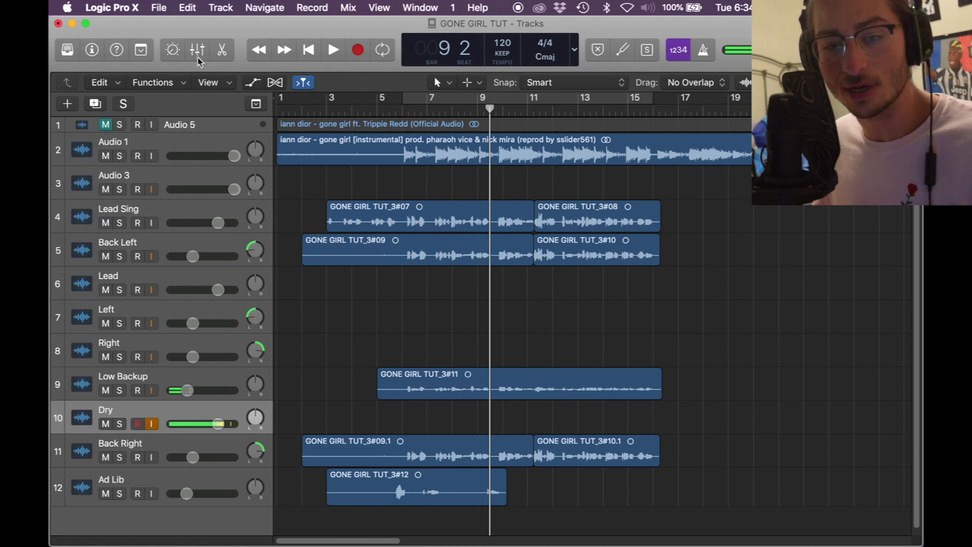
# Raise the selected Dry channel's Bus 2 send and insert a Mono->Stereo Sample Delay on it with the right delay at 838 samples
pyautogui.click(197, 53)
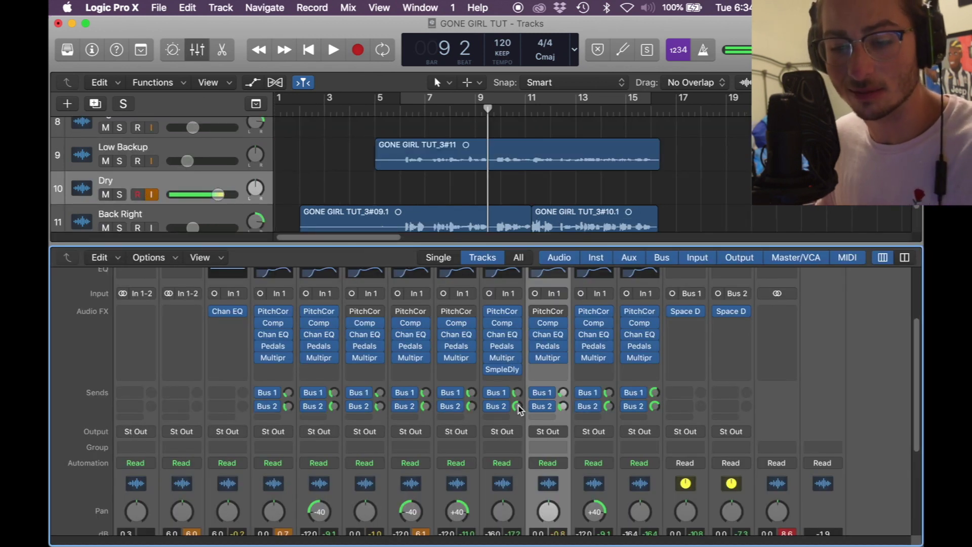
pyautogui.moveTo(563, 409); pyautogui.dragTo(568, 376)
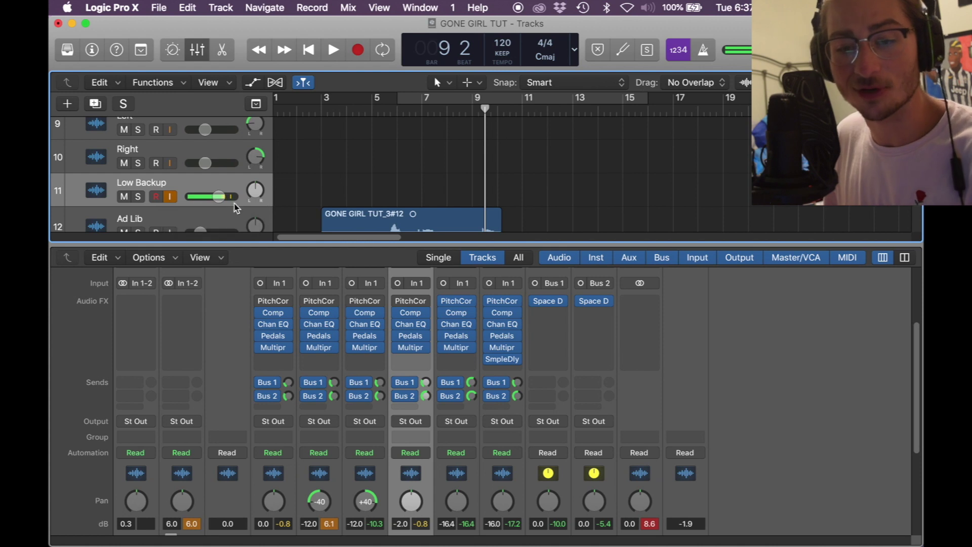
pyautogui.click(404, 357)
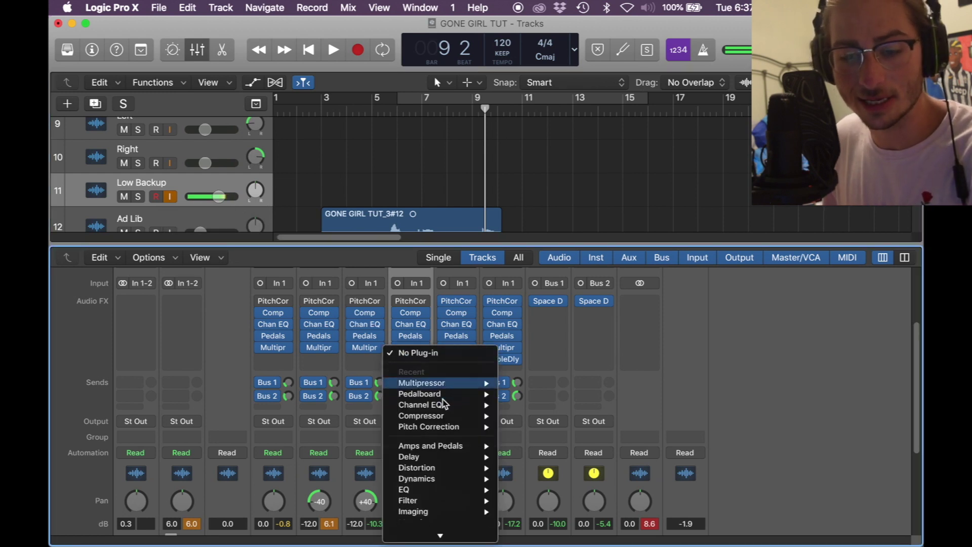
pyautogui.moveTo(446, 496)
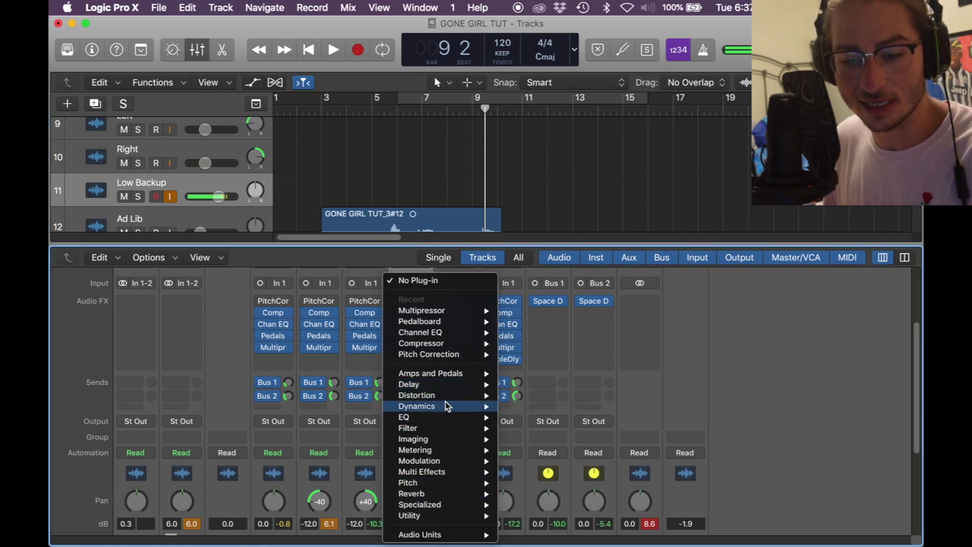
pyautogui.moveTo(447, 384)
pyautogui.moveTo(590, 408)
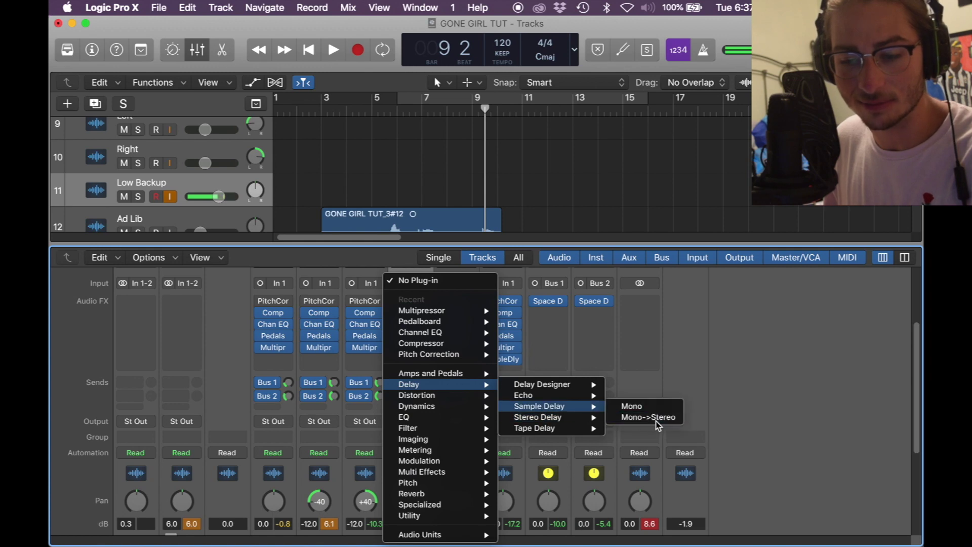
pyautogui.click(656, 418)
pyautogui.moveTo(197, 161); pyautogui.dragTo(180, 147)
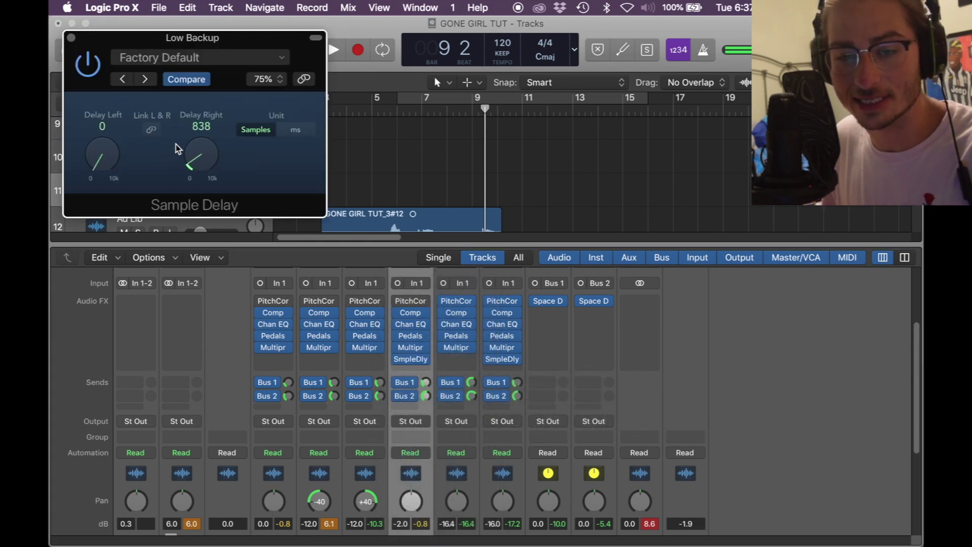
# Lower the selected Dry track's volume to -15.8 dB and move it directly below Right, above the original Low Backup track
pyautogui.scroll(2, 218, 163)
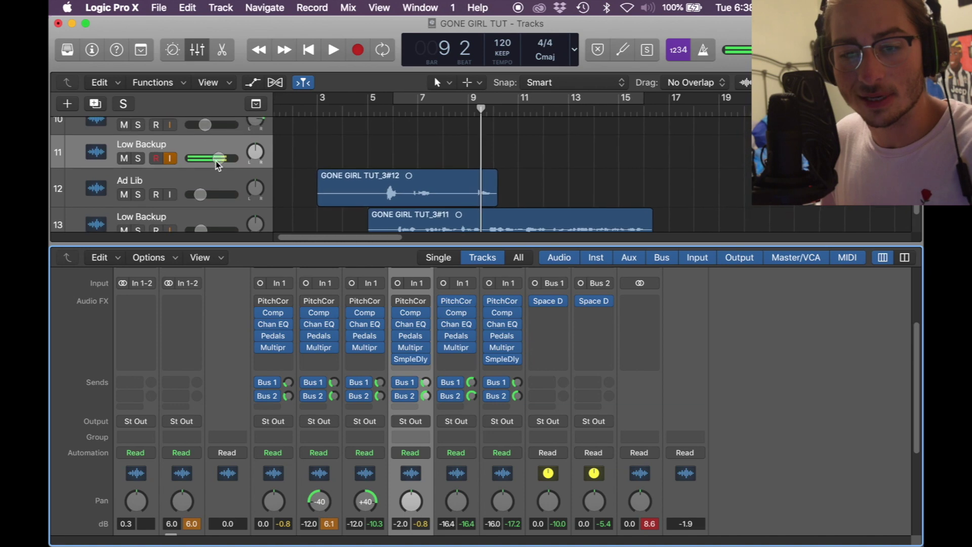
pyautogui.moveTo(216, 165); pyautogui.dragTo(168, 165)
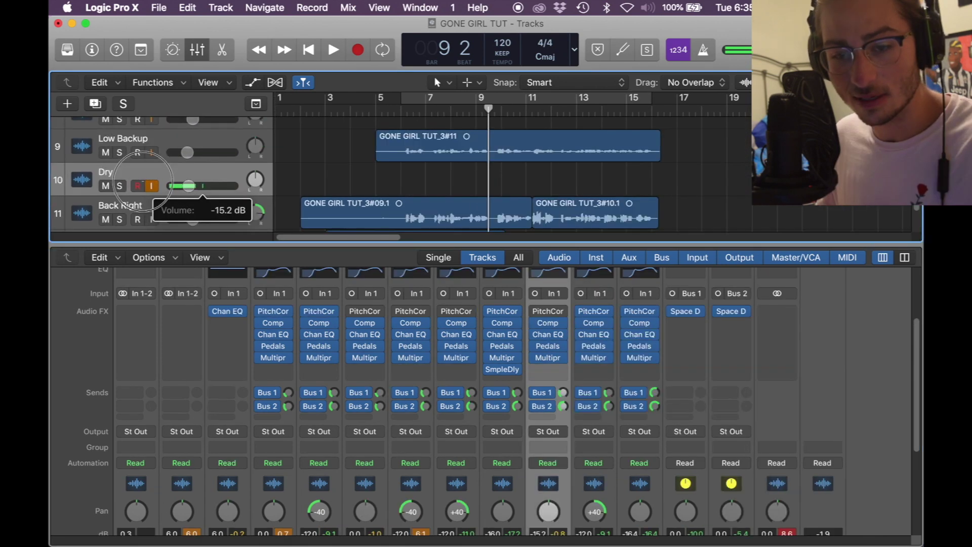
pyautogui.moveTo(147, 181); pyautogui.dragTo(141, 180)
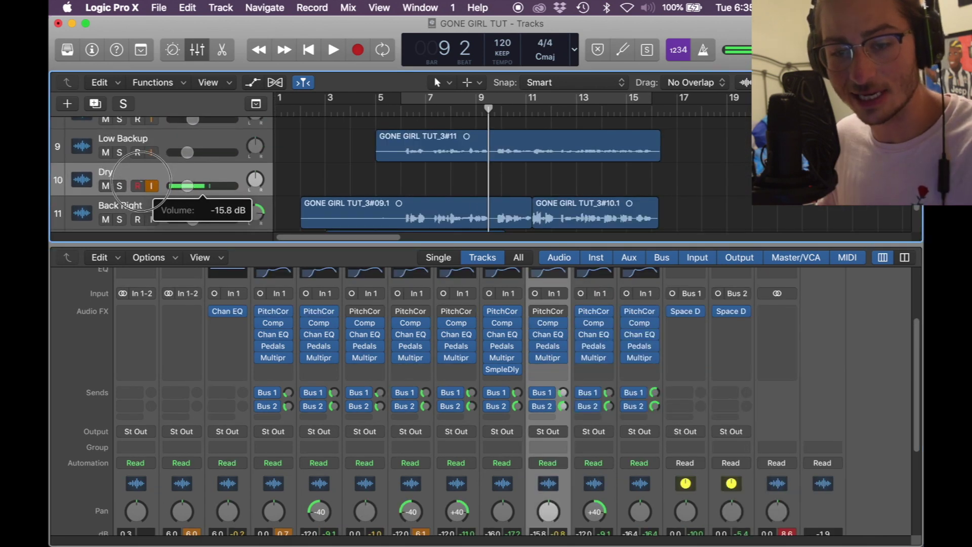
pyautogui.click(197, 49)
pyautogui.moveTo(158, 408); pyautogui.dragTo(162, 369)
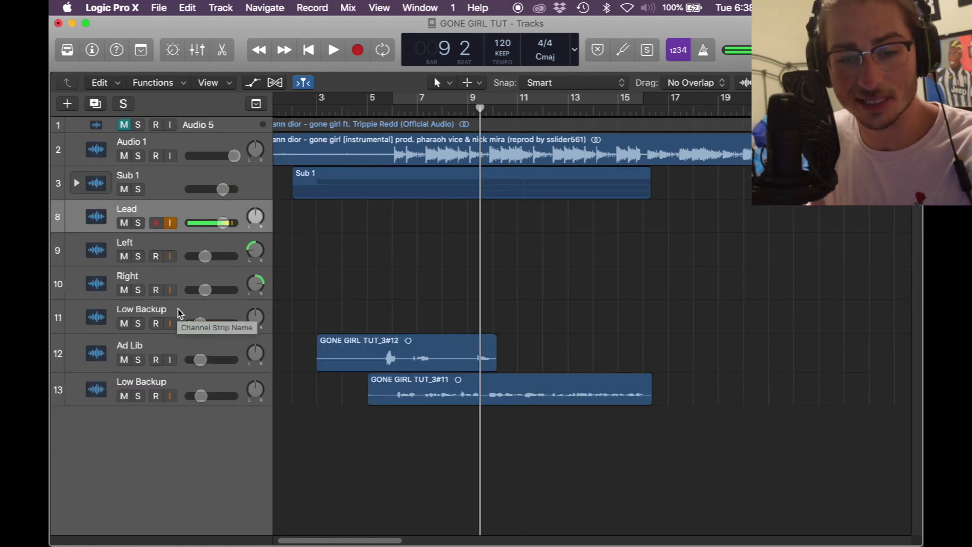
# Group the Lead, Left, Right and adjoining Low Backup tracks into a Folder Stack and expand it
pyautogui.click(179, 313)
pyautogui.rightClick(180, 314)
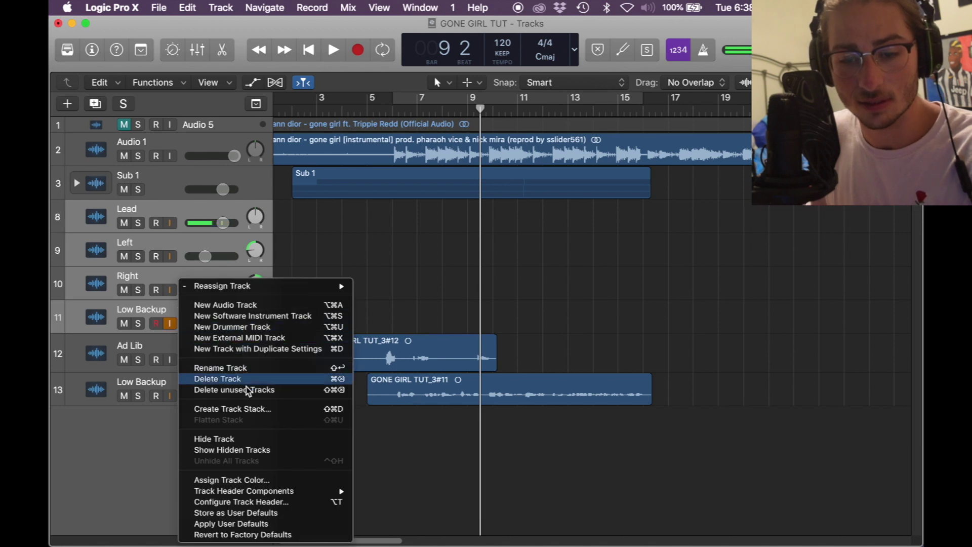
pyautogui.click(248, 409)
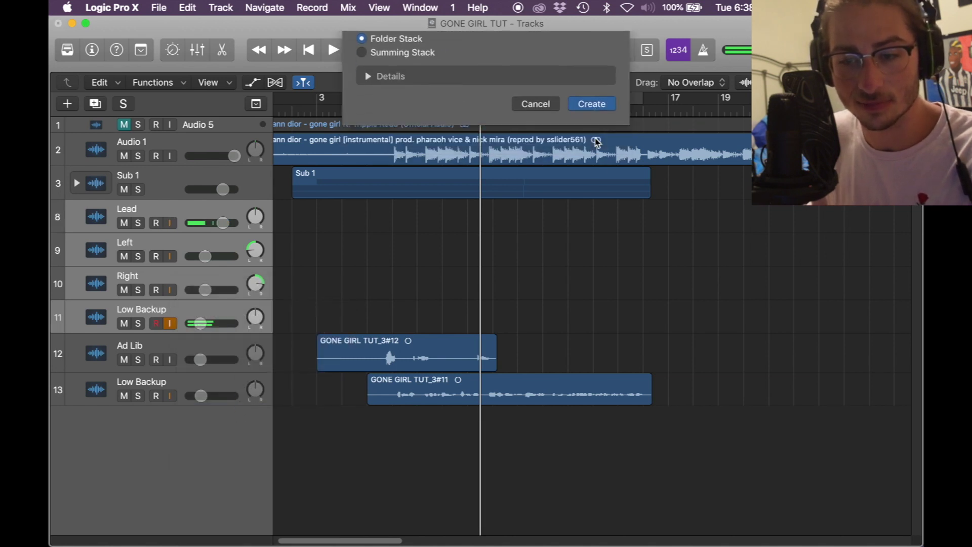
pyautogui.click(592, 133)
pyautogui.click(77, 216)
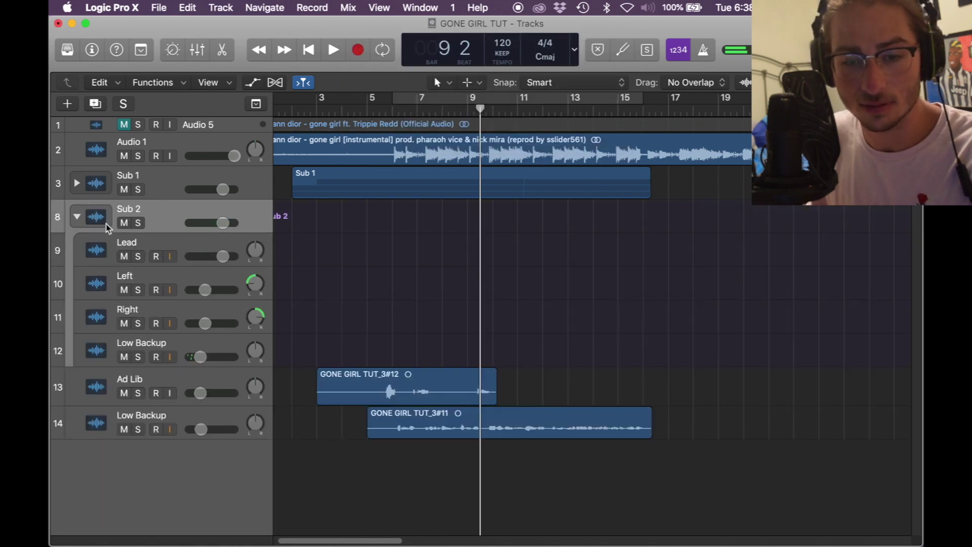
# Review the Lead, Left, Right and Low Backup tracks in the Sub 2 stack one by one, ending on Lead
pyautogui.click(135, 245)
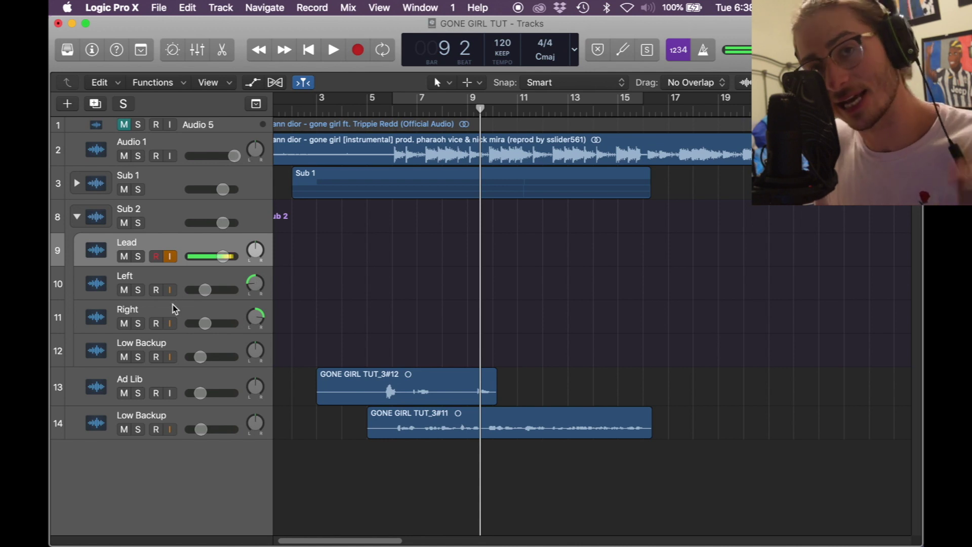
pyautogui.moveTo(260, 314); pyautogui.dragTo(260, 318)
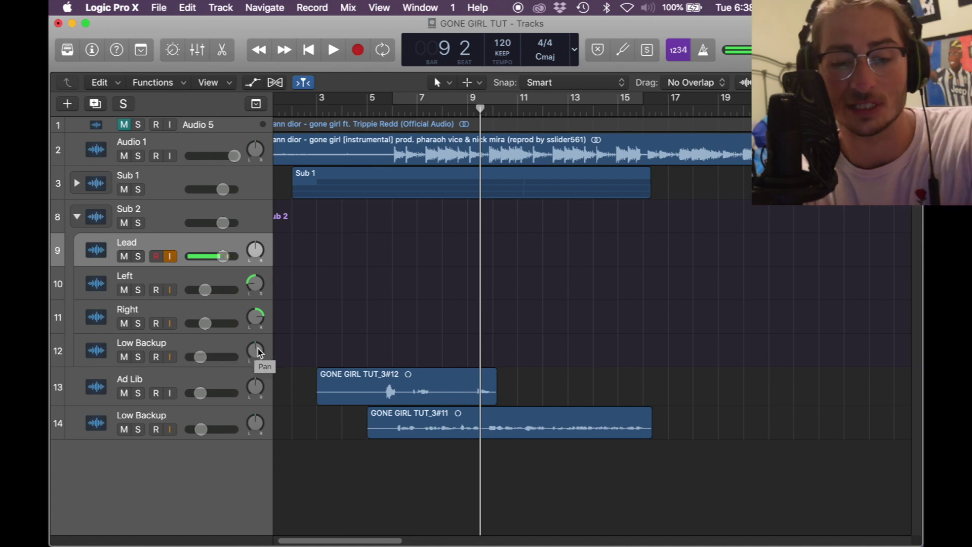
pyautogui.click(197, 346)
pyautogui.click(190, 246)
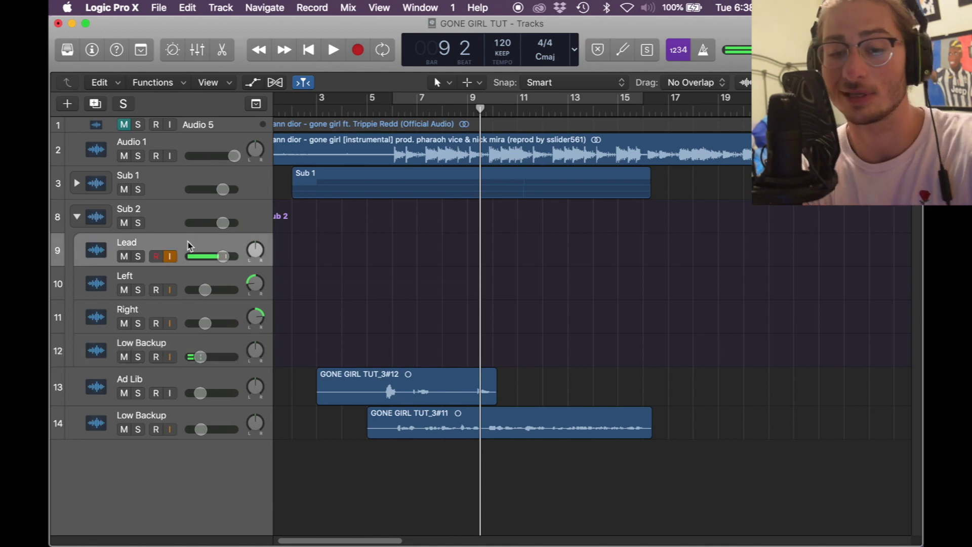
pyautogui.click(188, 276)
pyautogui.click(184, 308)
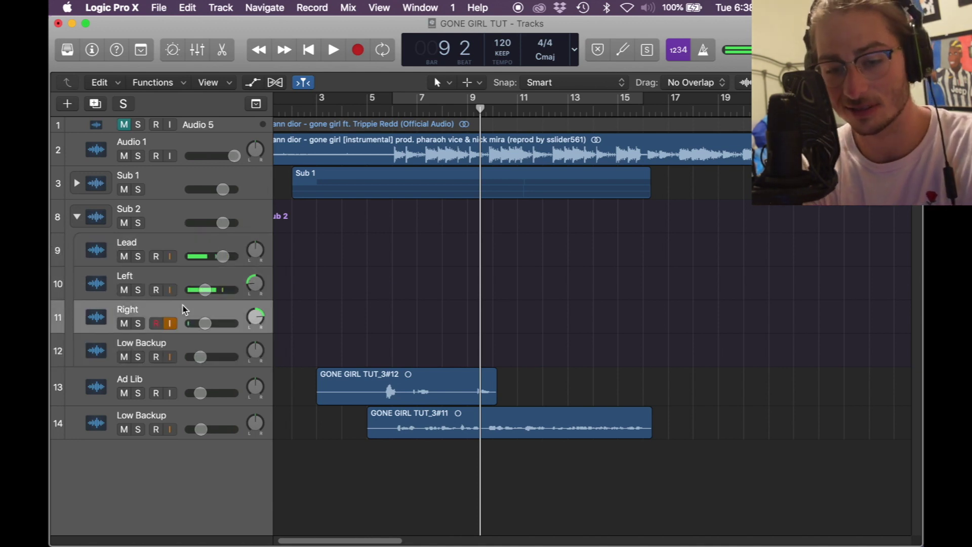
pyautogui.click(191, 344)
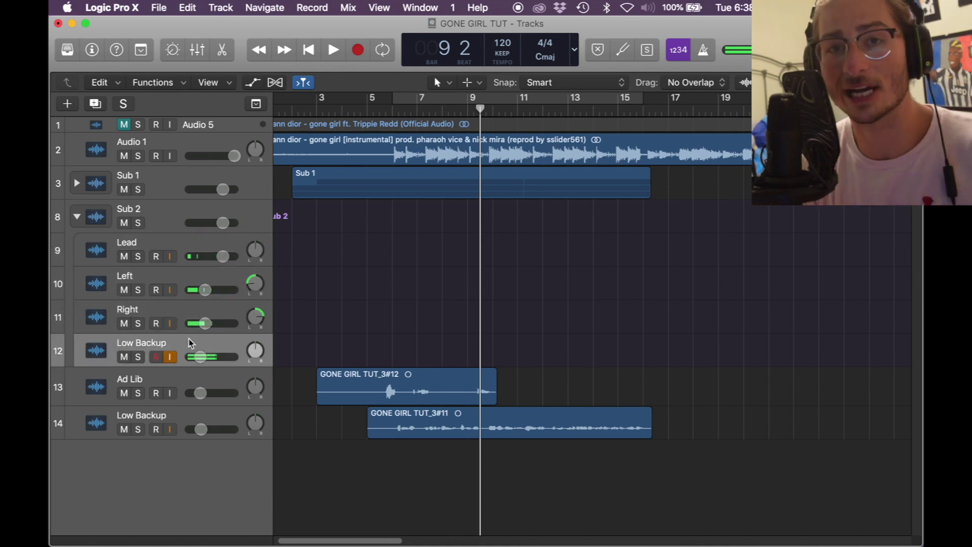
pyautogui.click(193, 246)
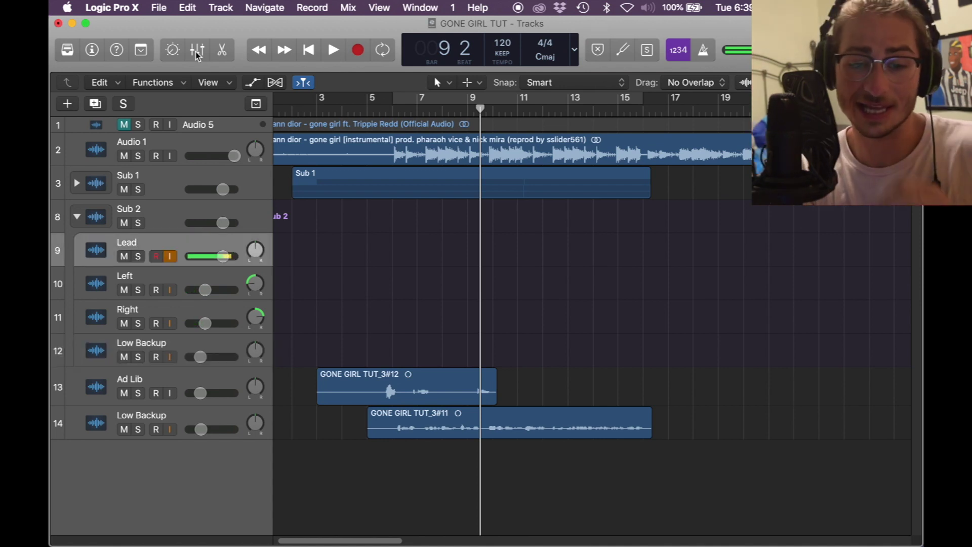